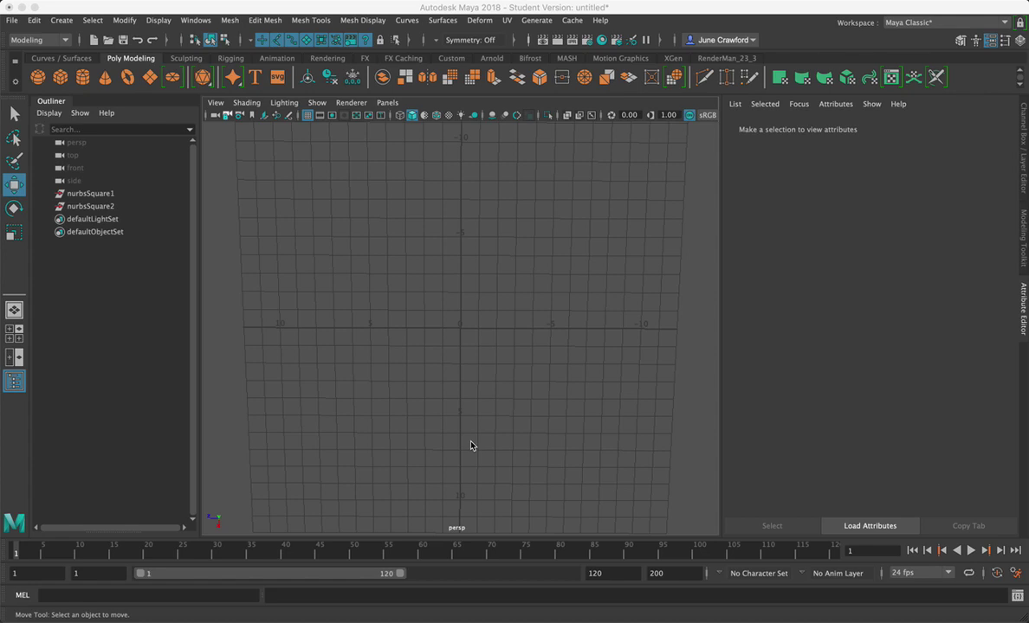
Create a NURBS square, enlarge it, and move it to the right side of the grid
{"action": "left_click", "coordinate": [63, 22]}
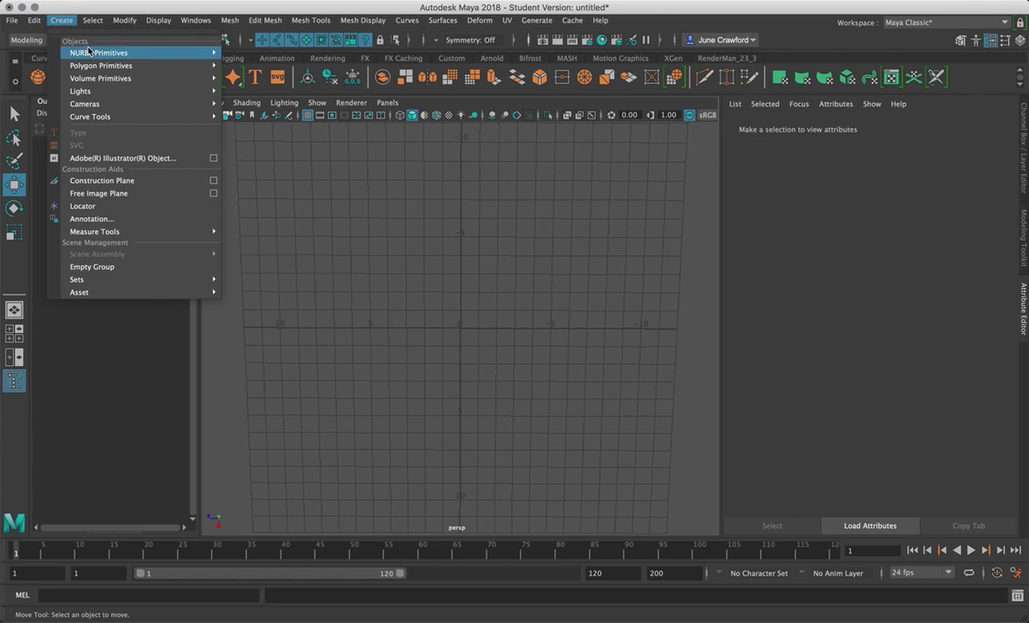
{"action": "mouse_move", "coordinate": [84, 52]}
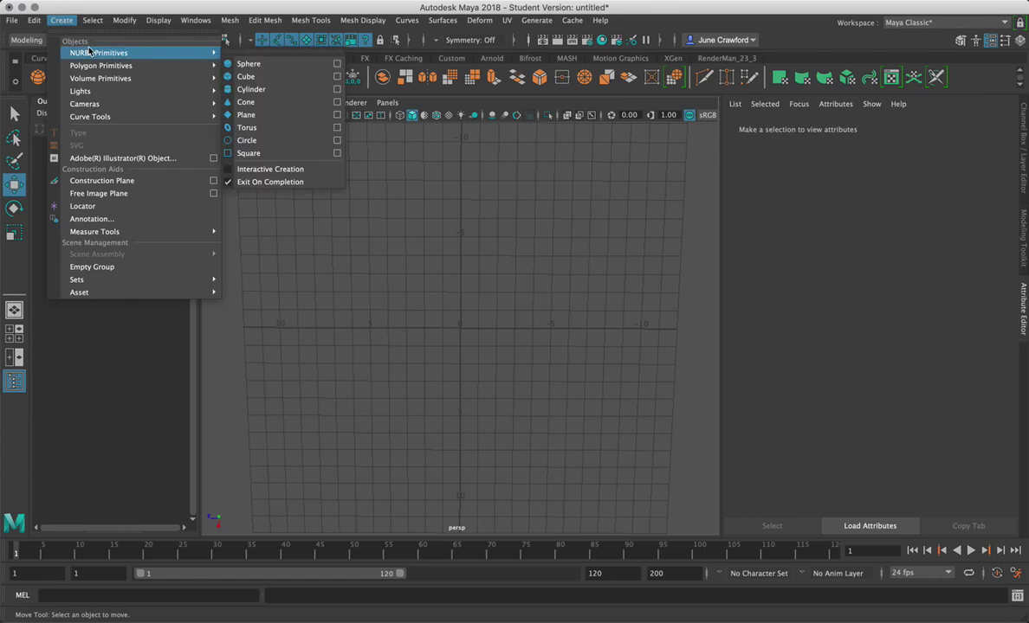
{"action": "left_click", "coordinate": [277, 162]}
{"action": "key", "text": "r"}
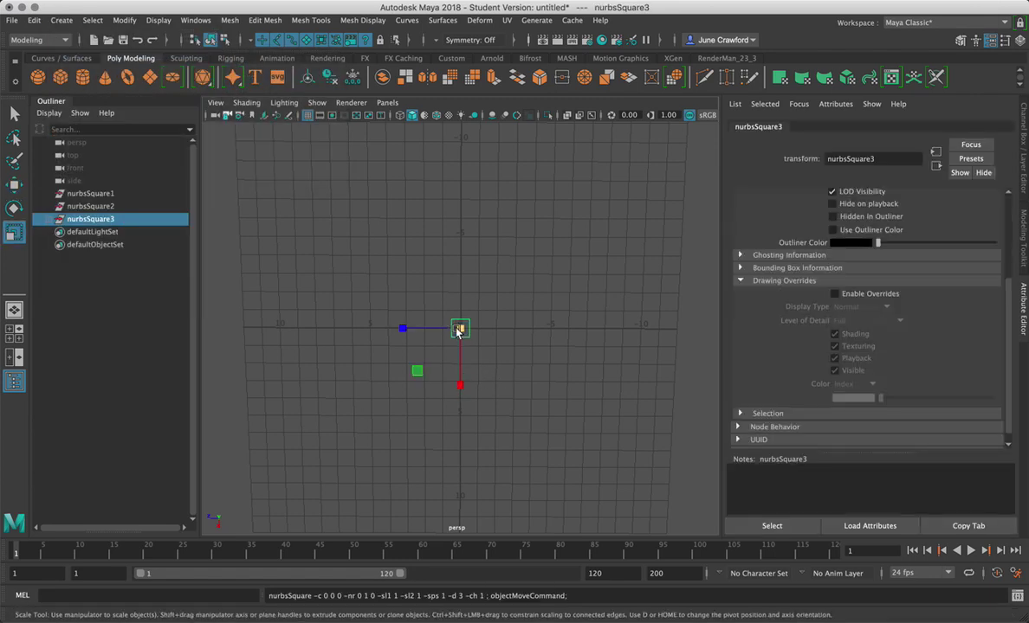
{"action": "left_click_drag", "start_coordinate": [462, 329], "coordinate": [525, 336]}
{"action": "key", "text": "w"}
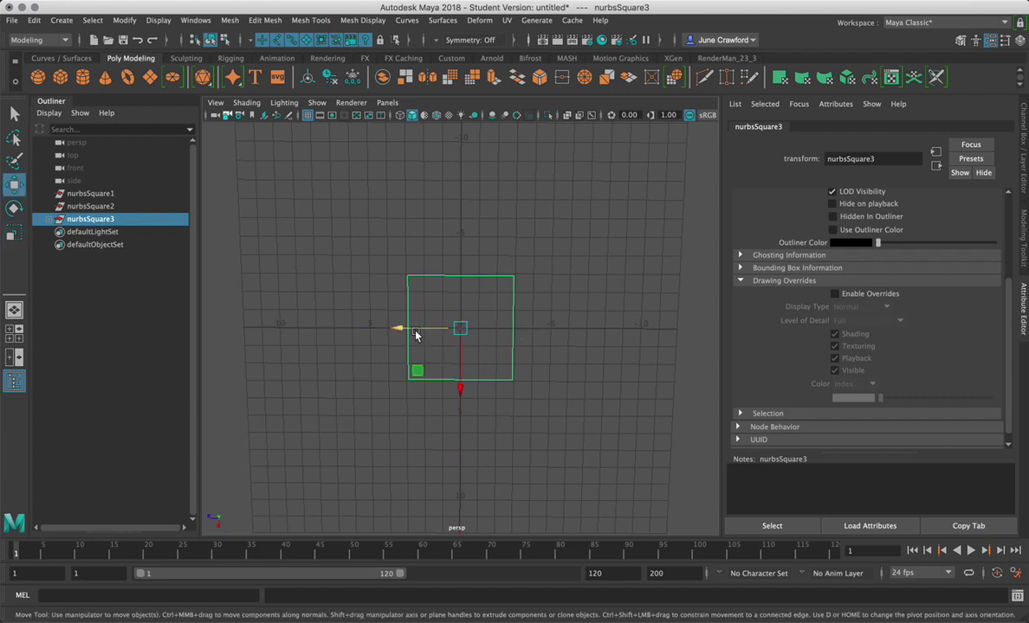
{"action": "left_click_drag", "start_coordinate": [420, 334], "coordinate": [298, 359]}
Duplicate the large square and place a scaled-down copy in the centre
{"action": "key", "text": "ctrl+d"}
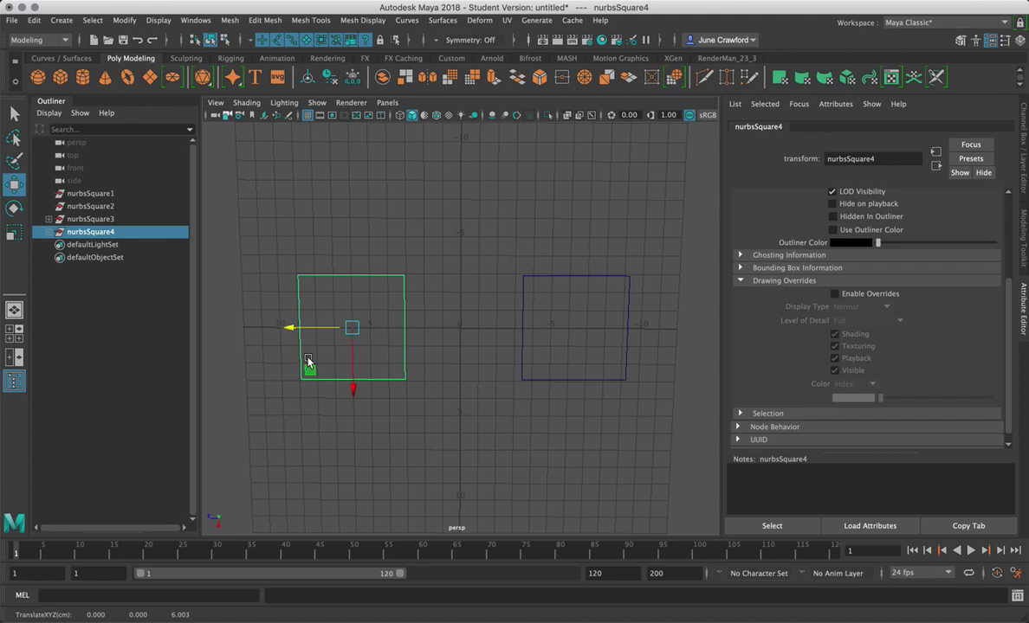
{"action": "key", "text": "ctrl+d"}
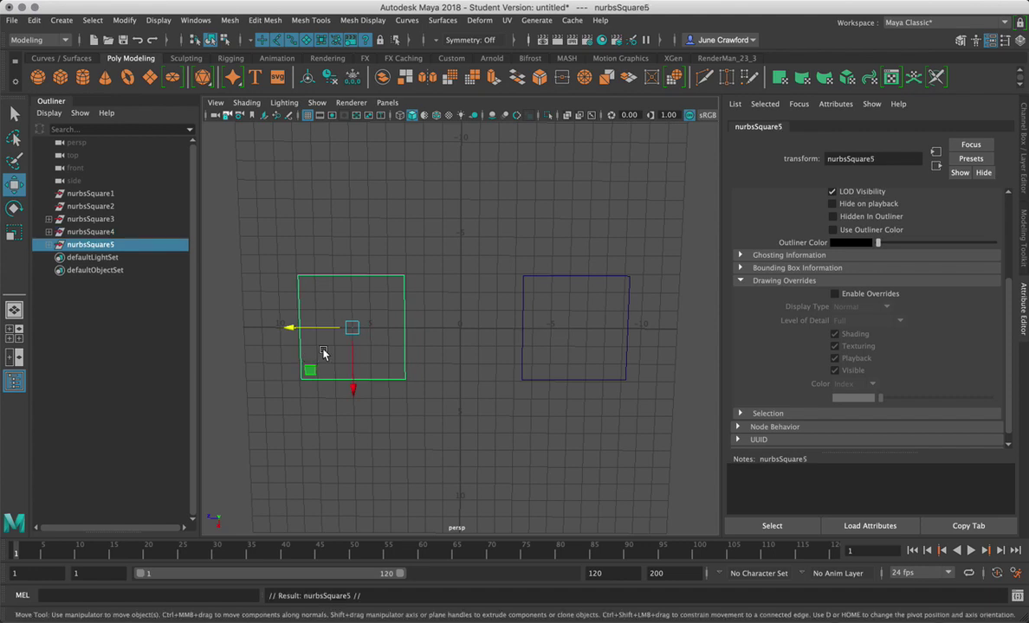
{"action": "left_click_drag", "start_coordinate": [322, 333], "coordinate": [415, 334]}
{"action": "key", "text": "r"}
{"action": "key", "text": "w"}
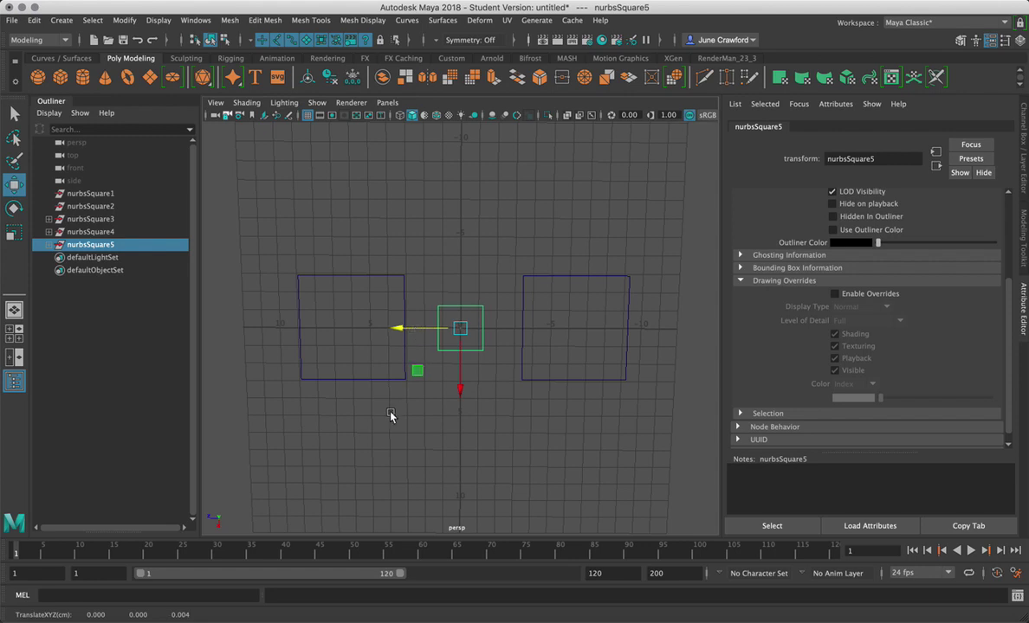
Create an enlarged NURBS circle below the right square and a duplicate below the left square
{"action": "left_click", "coordinate": [66, 21]}
{"action": "mouse_move", "coordinate": [121, 53]}
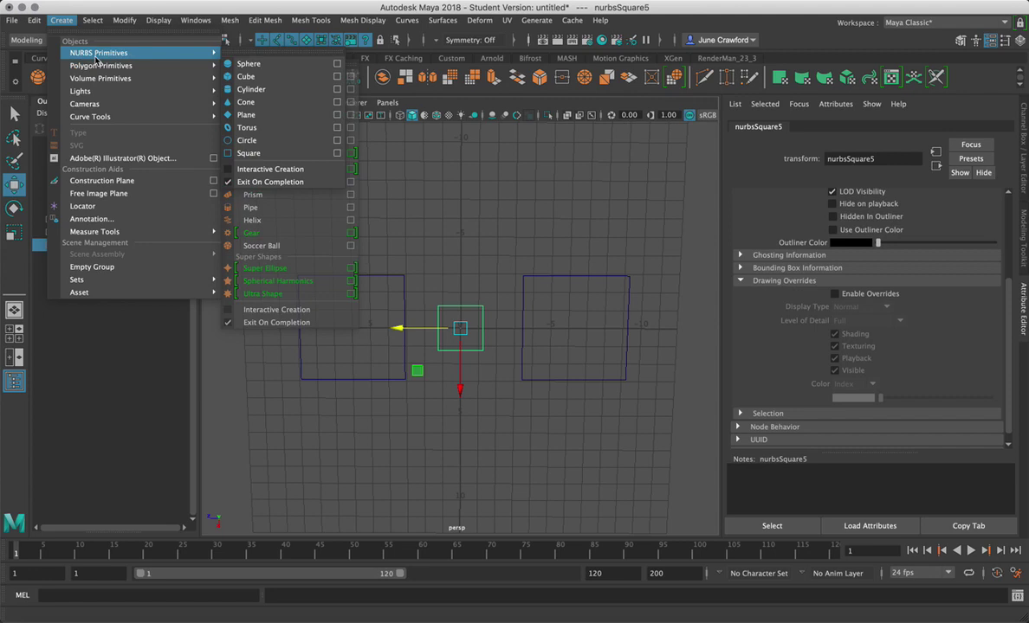
{"action": "left_click", "coordinate": [260, 140]}
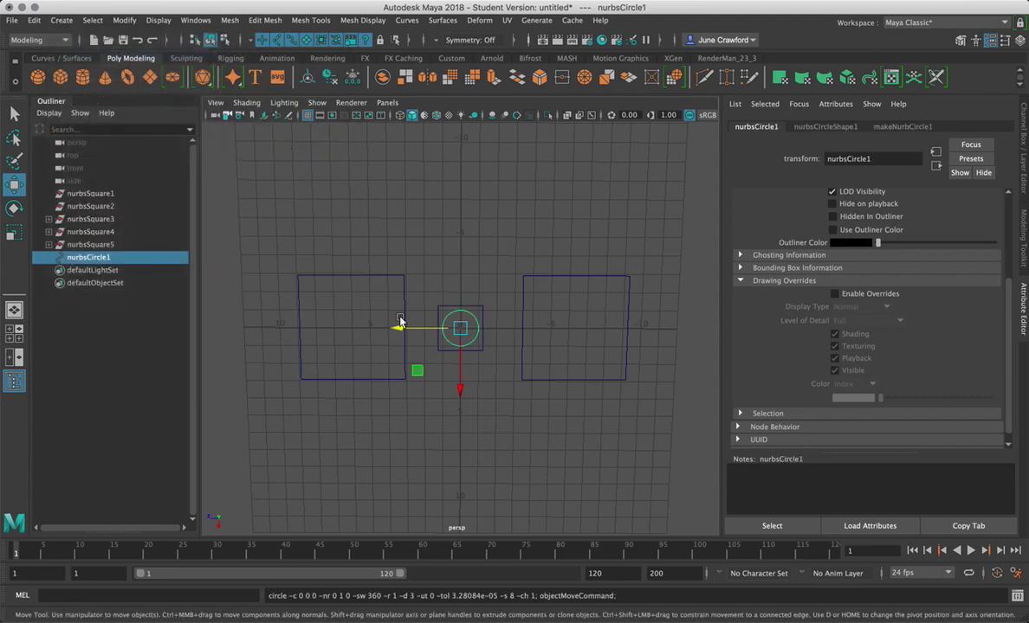
{"action": "key", "text": "r"}
{"action": "left_click_drag", "start_coordinate": [462, 328], "coordinate": [520, 346]}
{"action": "key", "text": "w"}
{"action": "left_click_drag", "start_coordinate": [409, 328], "coordinate": [570, 514]}
{"action": "key", "text": "ctrl+d"}
{"action": "left_click_drag", "start_coordinate": [544, 458], "coordinate": [327, 466]}
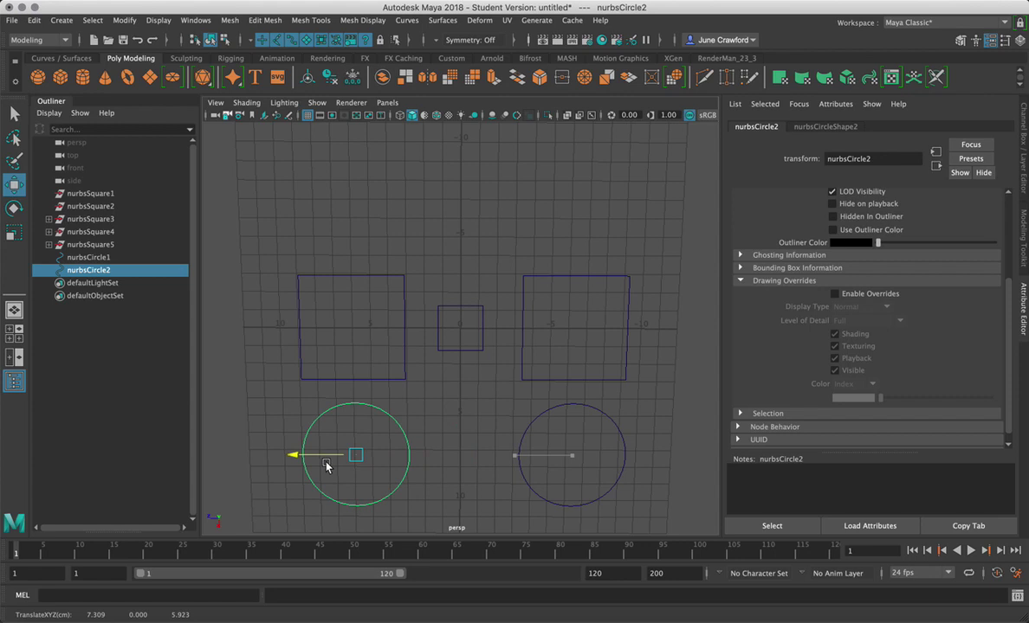
Select the right square-circle pair, then the left pair, then the small centre square
{"action": "left_click", "coordinate": [485, 472]}
{"action": "left_click_drag", "start_coordinate": [641, 217], "coordinate": [498, 491]}
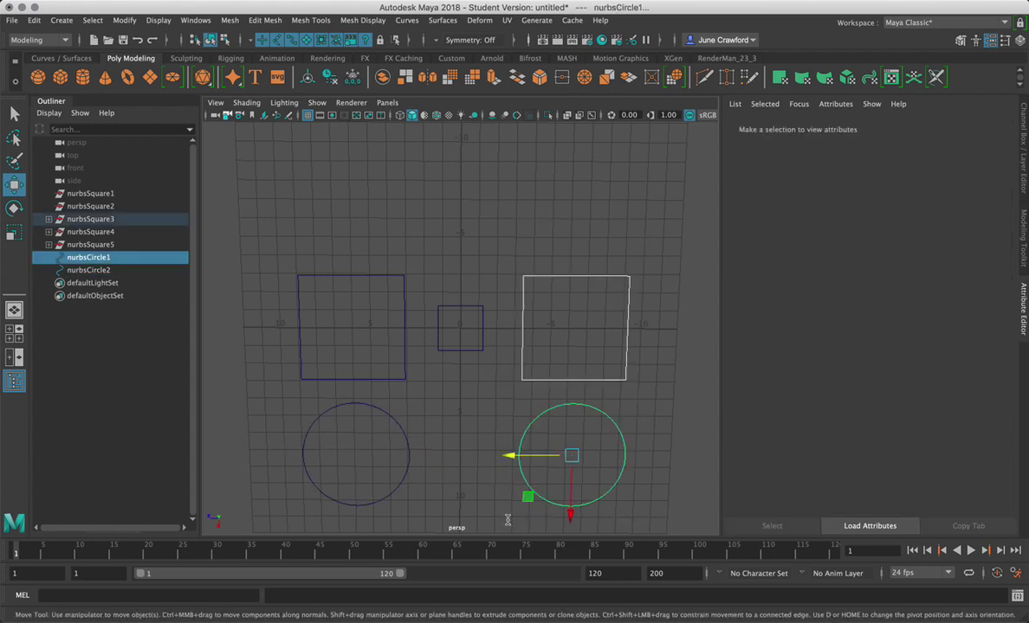
{"action": "left_click", "coordinate": [468, 473]}
{"action": "left_click_drag", "start_coordinate": [387, 245], "coordinate": [251, 477]}
{"action": "left_click_drag", "start_coordinate": [487, 265], "coordinate": [425, 398]}
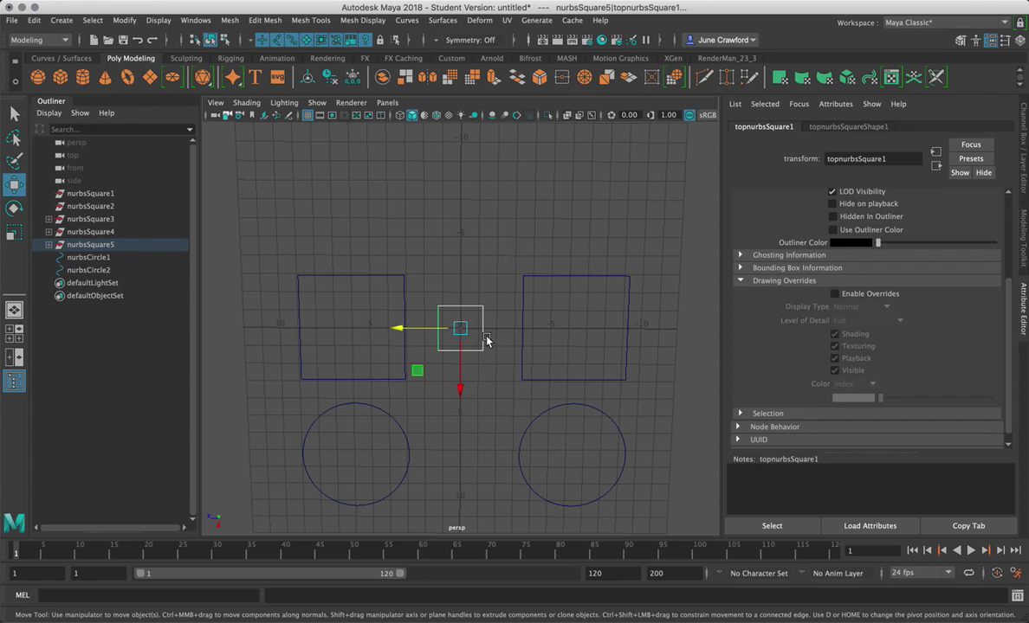
Duplicate the small centre square downward into a column, then select the top square
{"action": "key", "text": "ctrl+d"}
{"action": "left_click_drag", "start_coordinate": [458, 381], "coordinate": [460, 531]}
{"action": "key", "text": "ctrl+d"}
{"action": "key", "text": "ctrl+d"}
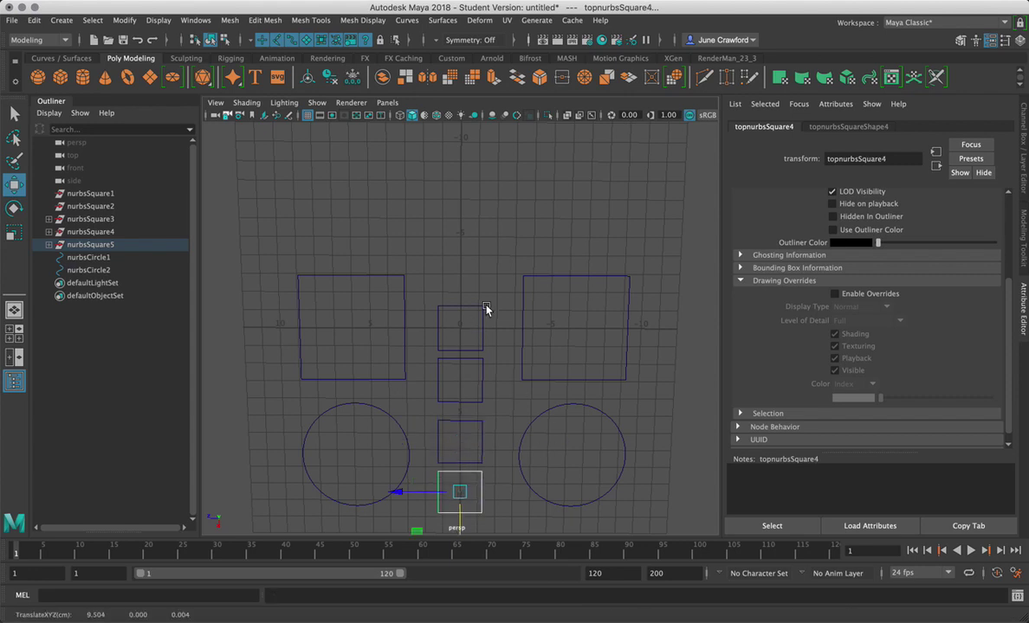
{"action": "left_click", "coordinate": [482, 312]}
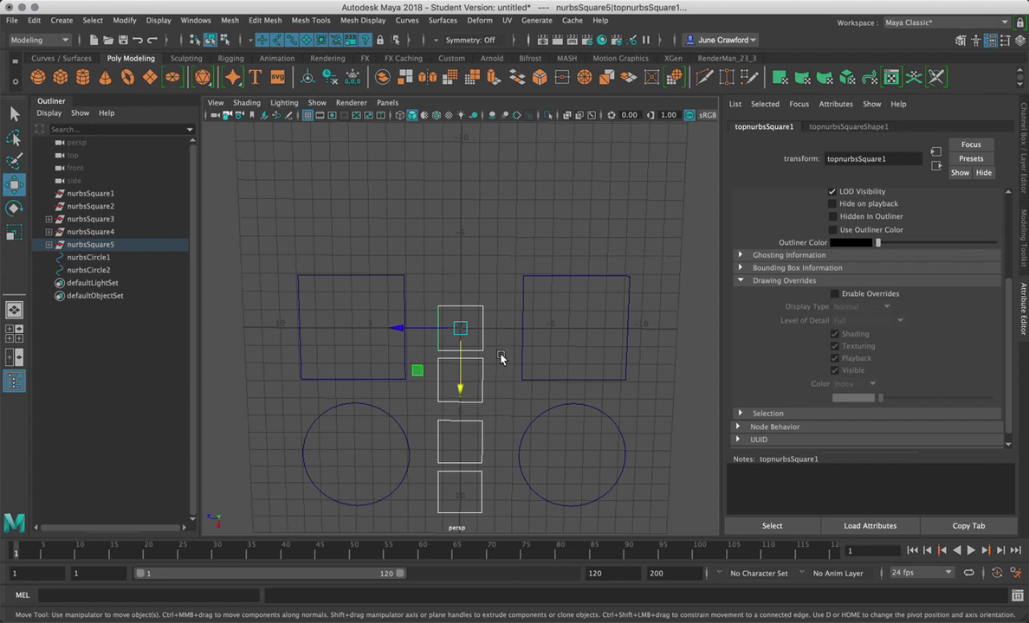
Marquee-select the four small centre squares after checking the left and right square-circle pairs
{"action": "left_click", "coordinate": [498, 295]}
{"action": "left_click_drag", "start_coordinate": [495, 292], "coordinate": [415, 525]}
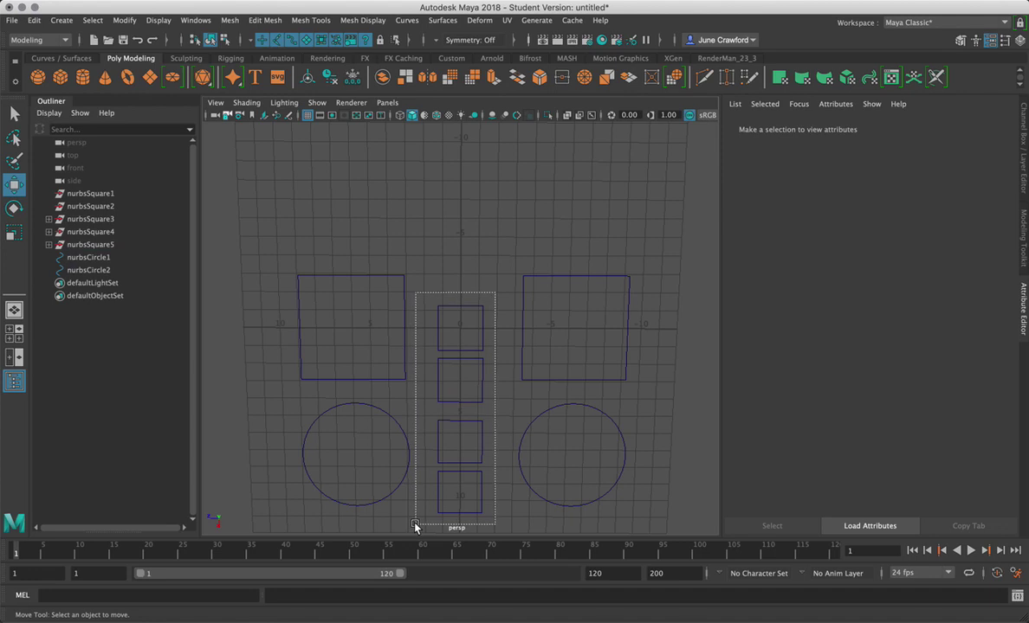
{"action": "left_click_drag", "start_coordinate": [414, 525], "coordinate": [417, 526]}
{"action": "left_click_drag", "start_coordinate": [658, 251], "coordinate": [511, 518]}
{"action": "left_click_drag", "start_coordinate": [392, 224], "coordinate": [254, 519]}
{"action": "left_click", "coordinate": [507, 277]}
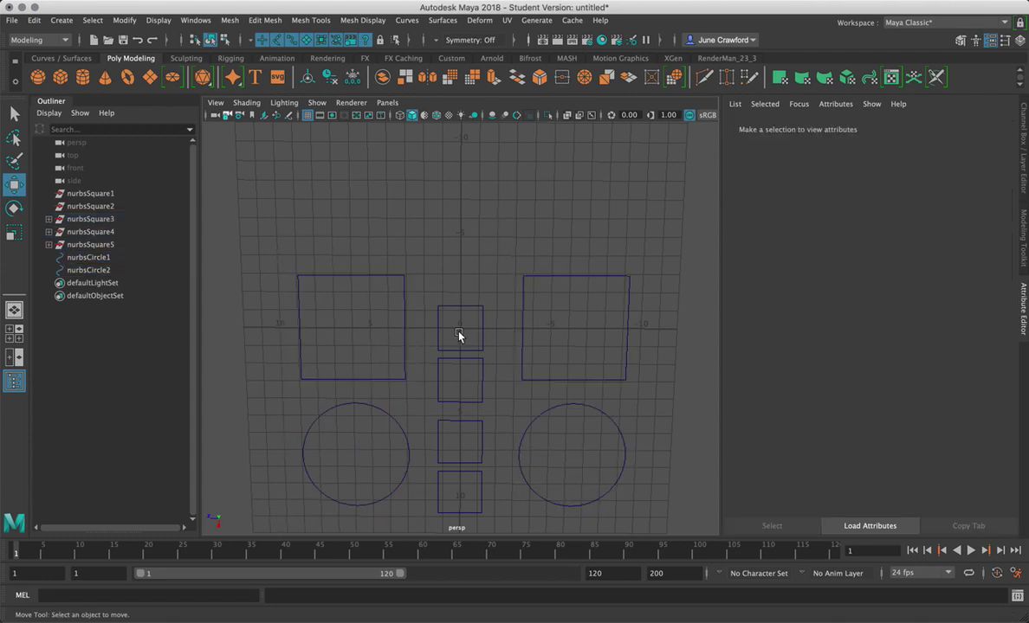
{"action": "left_click_drag", "start_coordinate": [487, 296], "coordinate": [423, 526]}
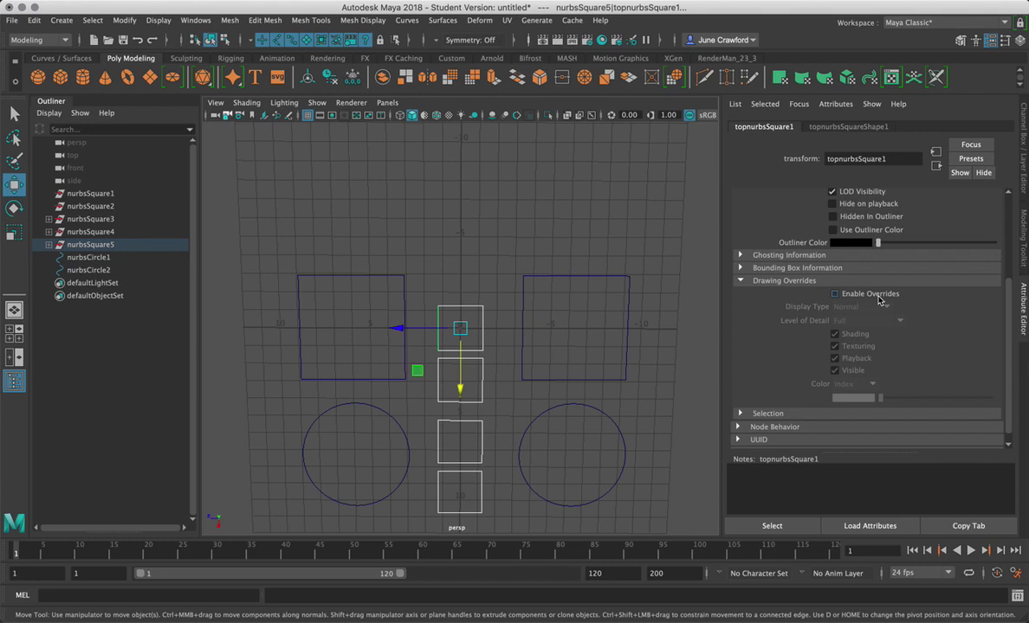
Enable drawing overrides on the selected centre squares and set the colour to bright green
{"action": "left_click", "coordinate": [835, 295]}
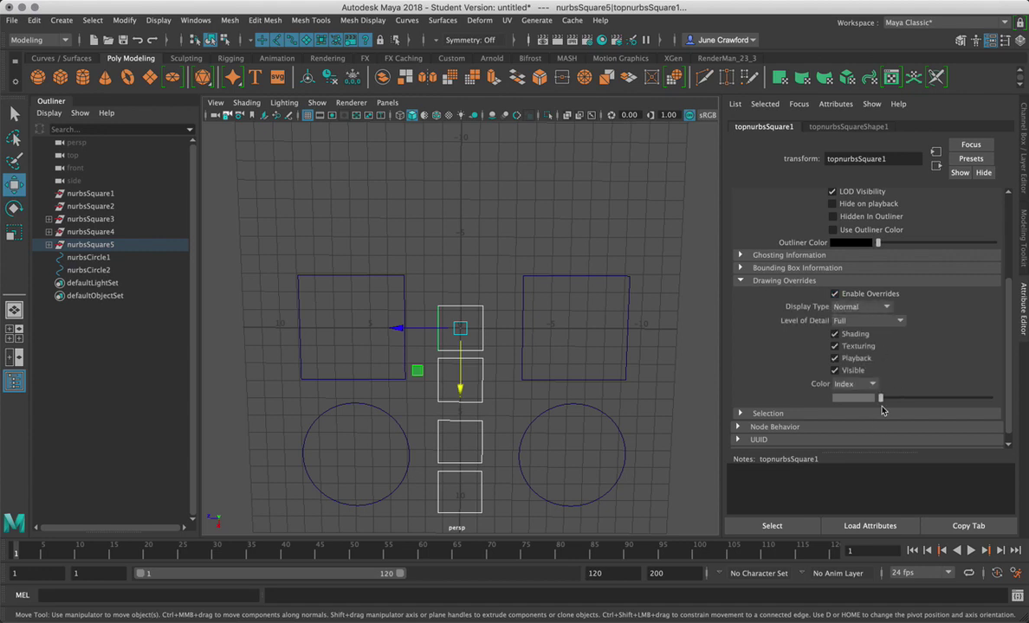
{"action": "left_click_drag", "start_coordinate": [881, 399], "coordinate": [926, 404]}
{"action": "left_click_drag", "start_coordinate": [926, 404], "coordinate": [929, 404]}
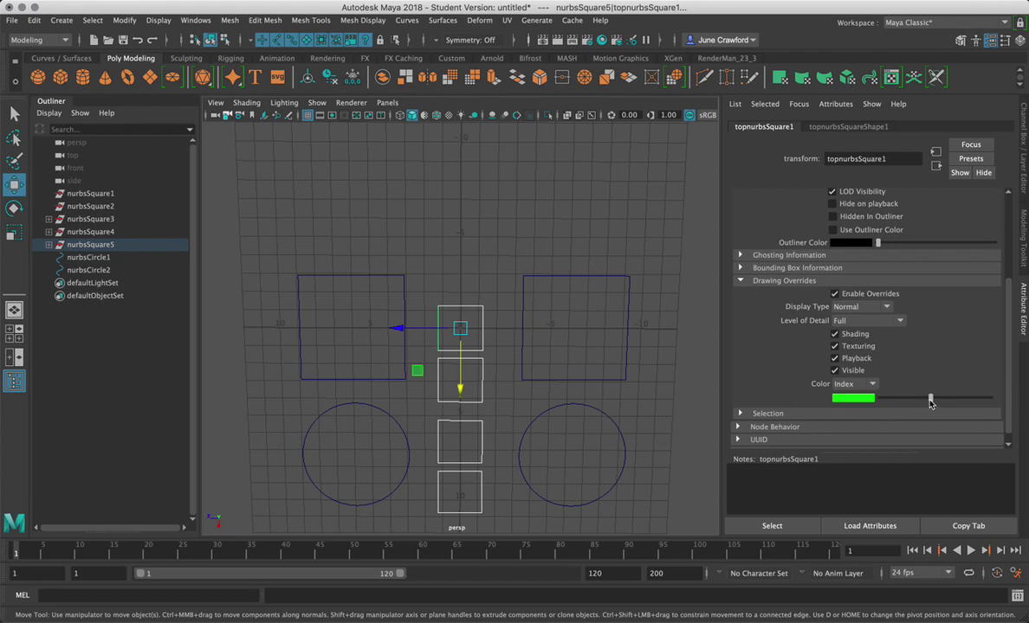
{"action": "left_click", "coordinate": [697, 428]}
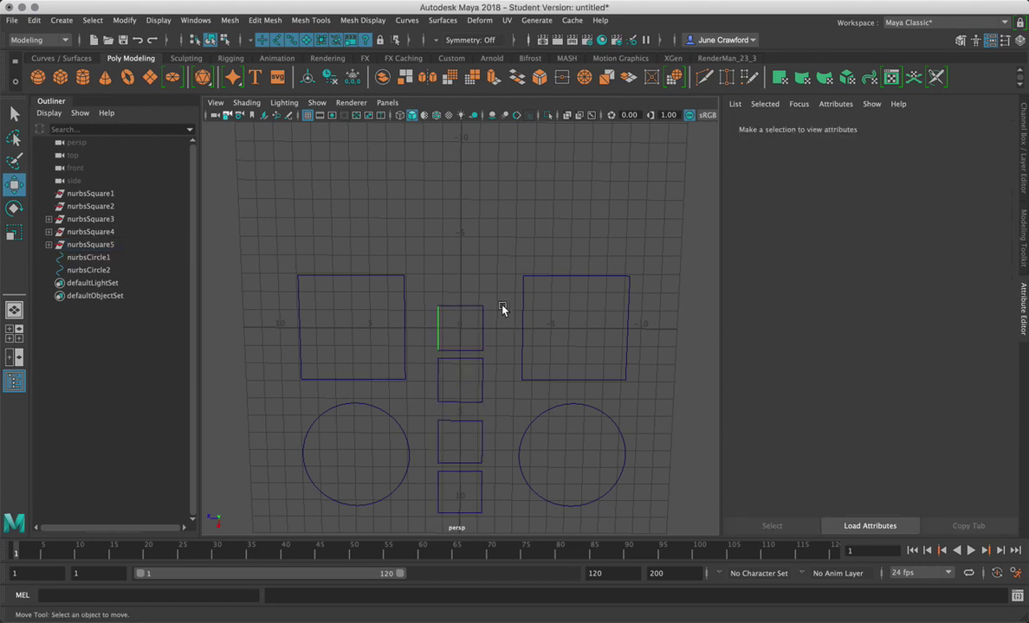
Enable overrides on the nurbsSquare5 group and set its colour to green
{"action": "left_click_drag", "start_coordinate": [502, 310], "coordinate": [377, 504]}
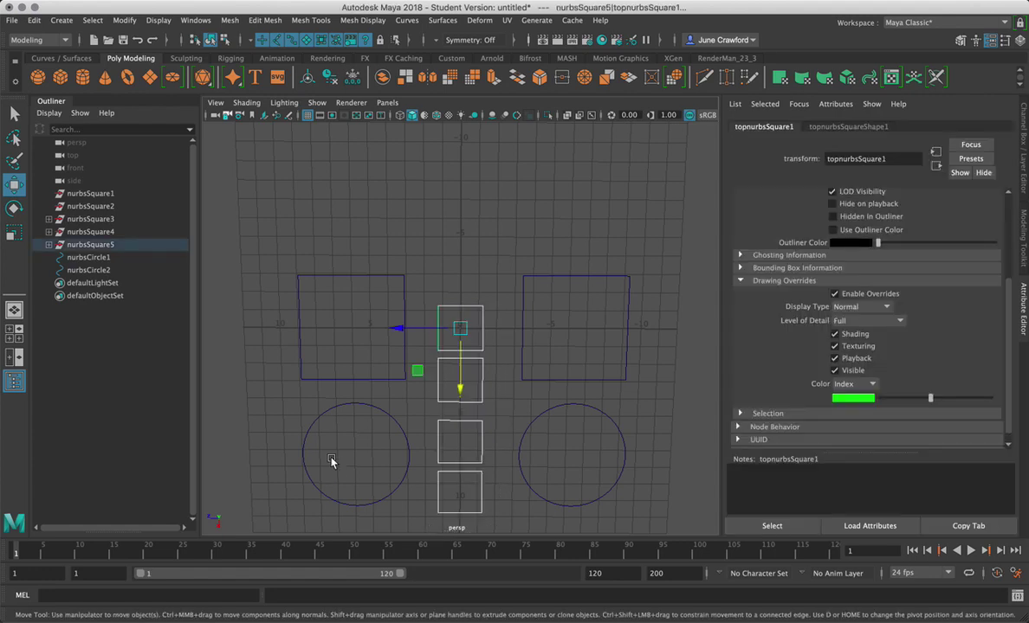
{"action": "left_click", "coordinate": [128, 246]}
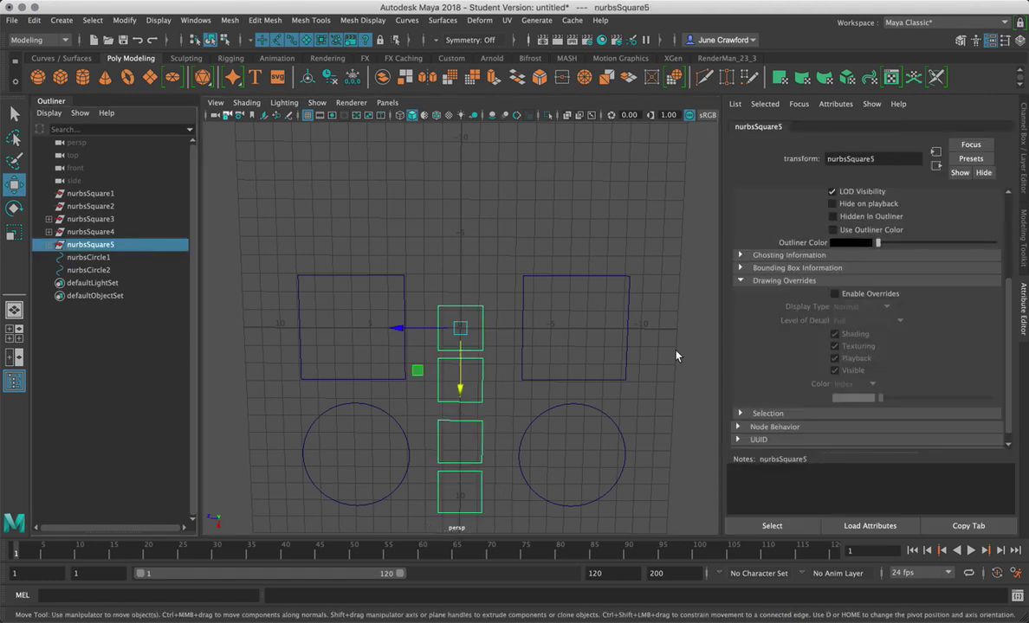
{"action": "left_click", "coordinate": [833, 293]}
{"action": "left_click_drag", "start_coordinate": [879, 398], "coordinate": [930, 398]}
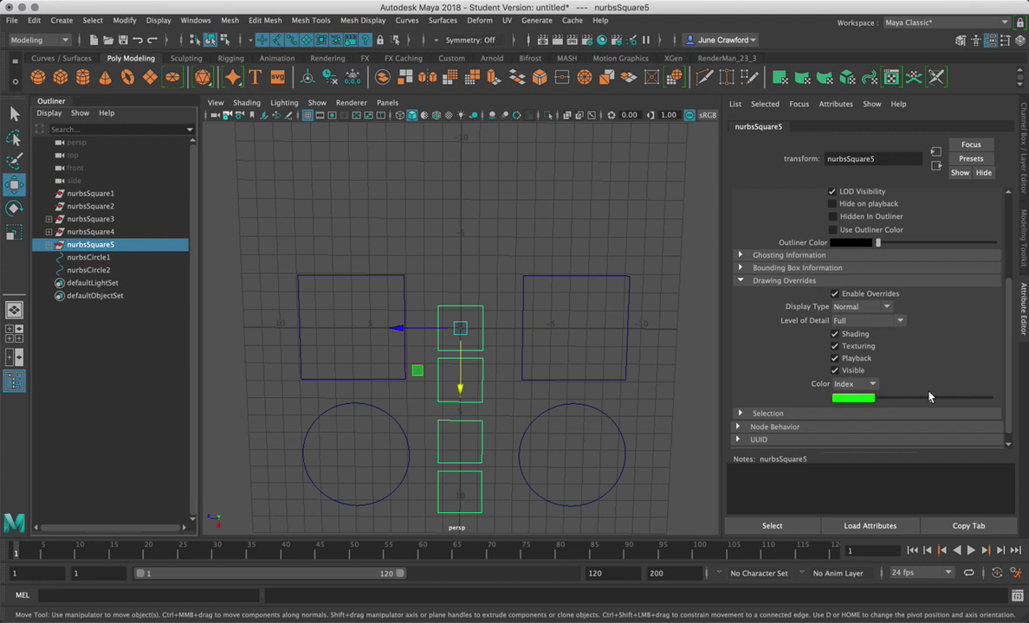
{"action": "left_click", "coordinate": [654, 419]}
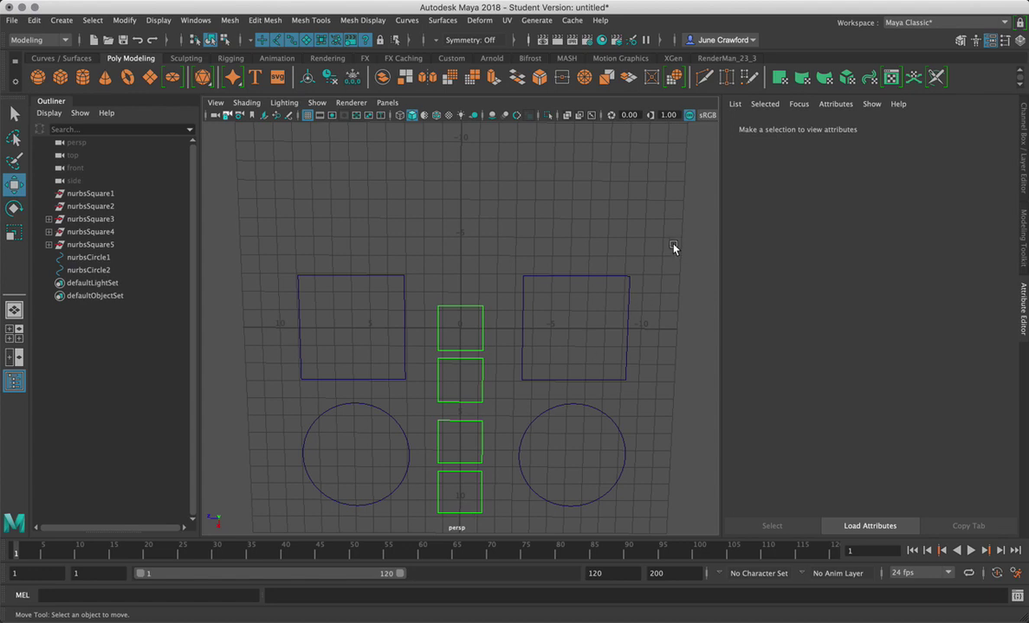
Enable drawing overrides on the right square group nurbsSquare3 with a dark blue colour
{"action": "left_click_drag", "start_coordinate": [673, 247], "coordinate": [503, 391]}
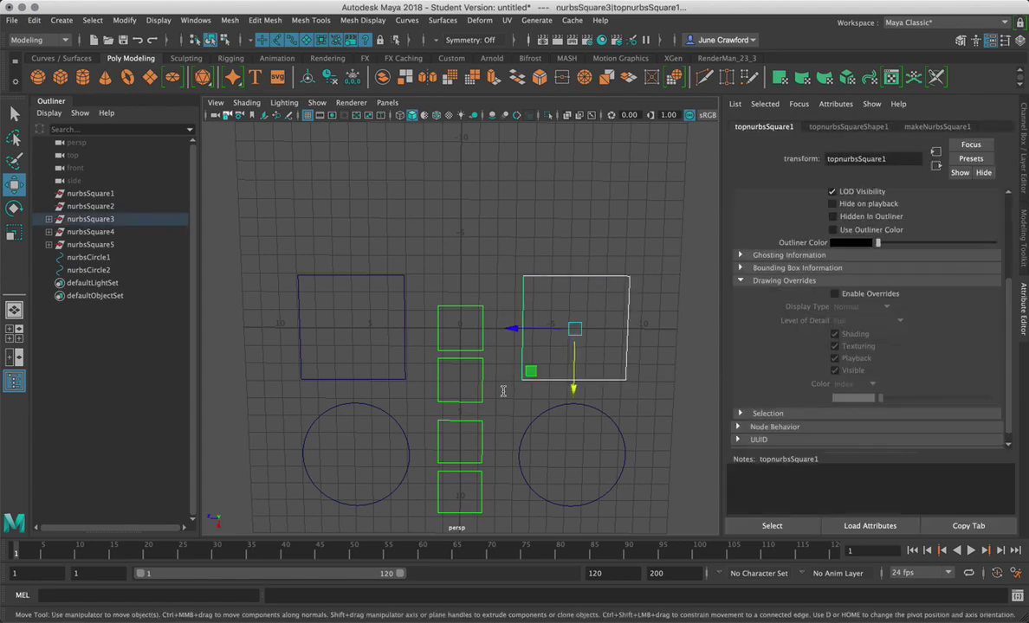
{"action": "left_click", "coordinate": [132, 220]}
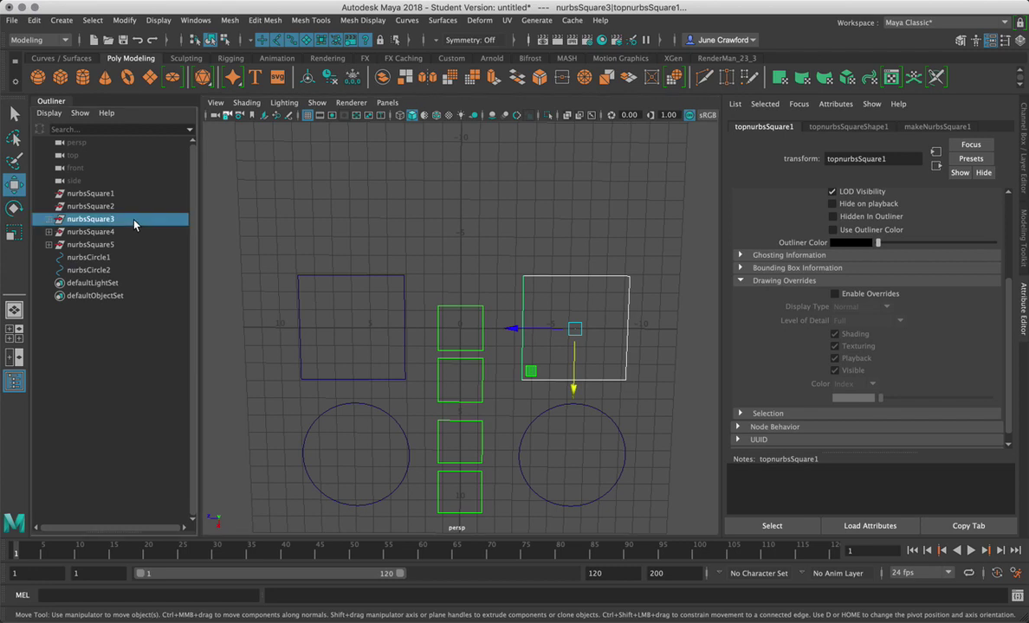
{"action": "left_click", "coordinate": [851, 296]}
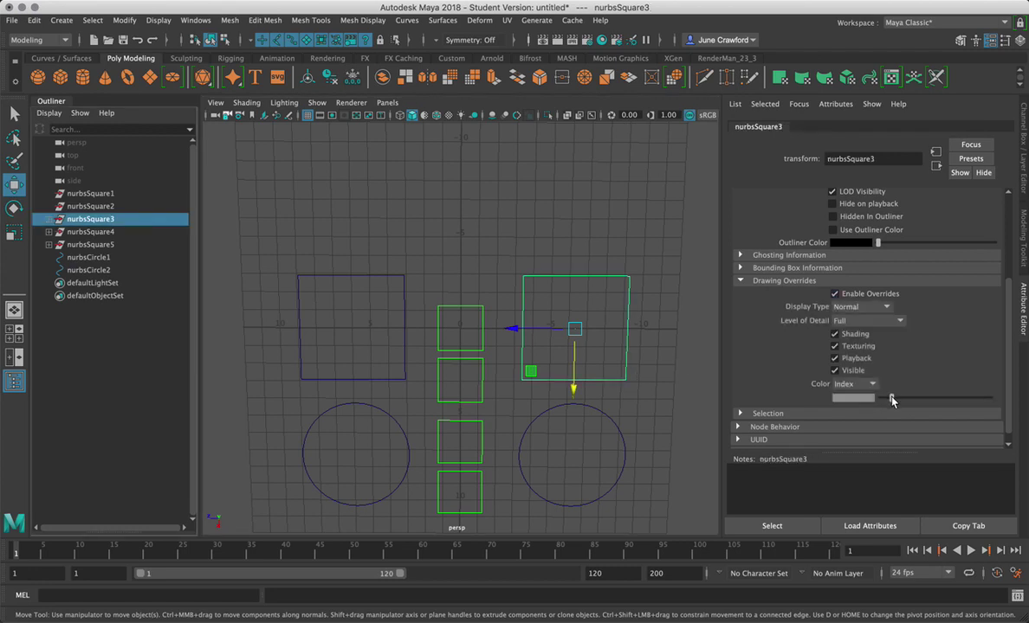
{"action": "left_click_drag", "start_coordinate": [880, 398], "coordinate": [897, 400]}
{"action": "left_click", "coordinate": [664, 391]}
Give the right square's top and right edge curves blue override colours
{"action": "left_click_drag", "start_coordinate": [648, 252], "coordinate": [507, 388]}
{"action": "left_click", "coordinate": [835, 294]}
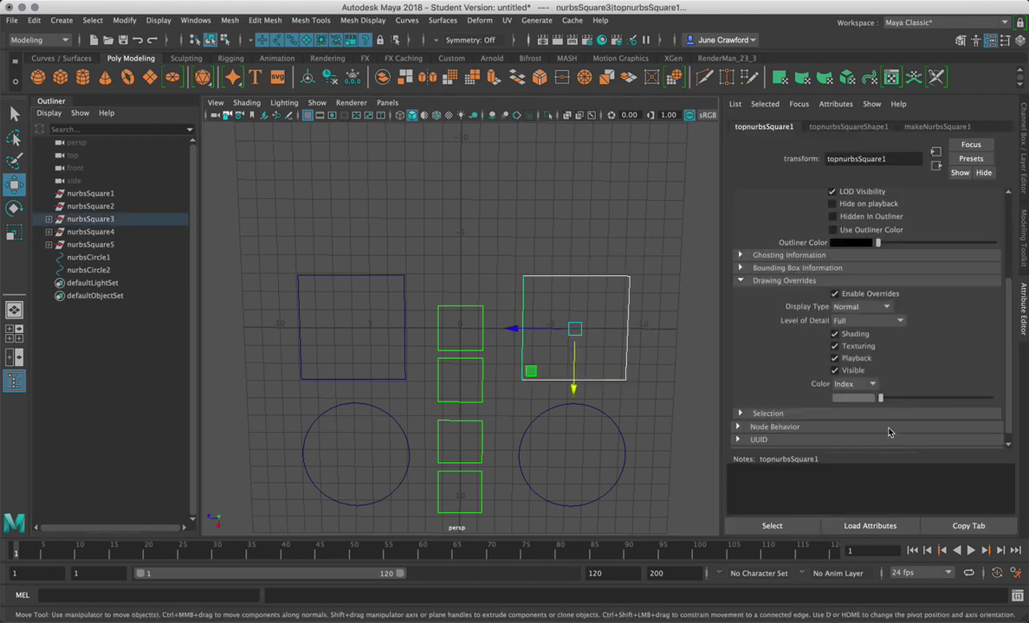
{"action": "left_click_drag", "start_coordinate": [881, 398], "coordinate": [902, 398]}
{"action": "left_click", "coordinate": [677, 434]}
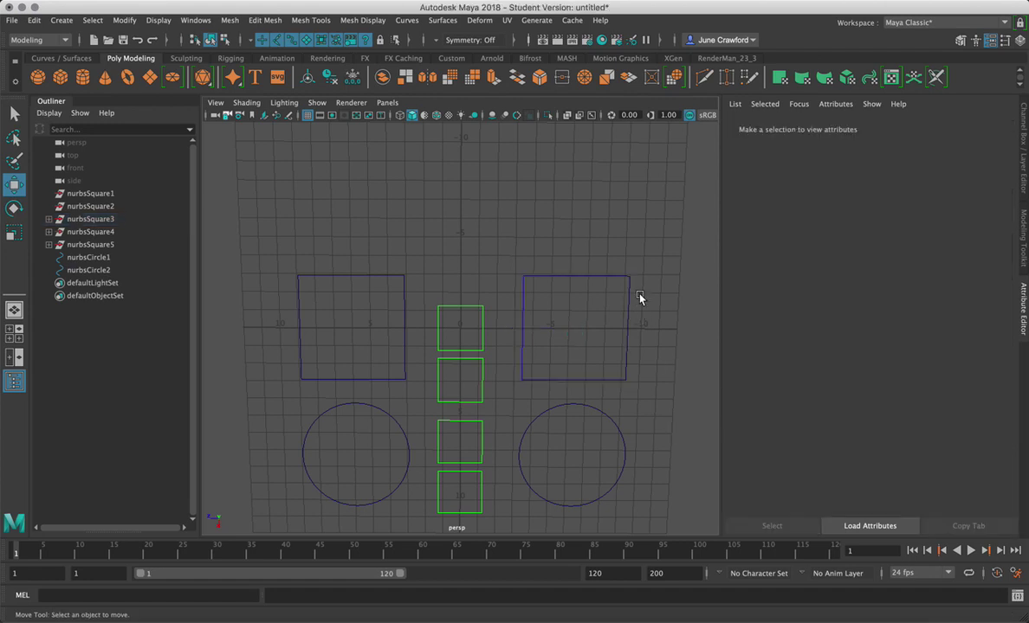
{"action": "left_click_drag", "start_coordinate": [639, 298], "coordinate": [598, 381]}
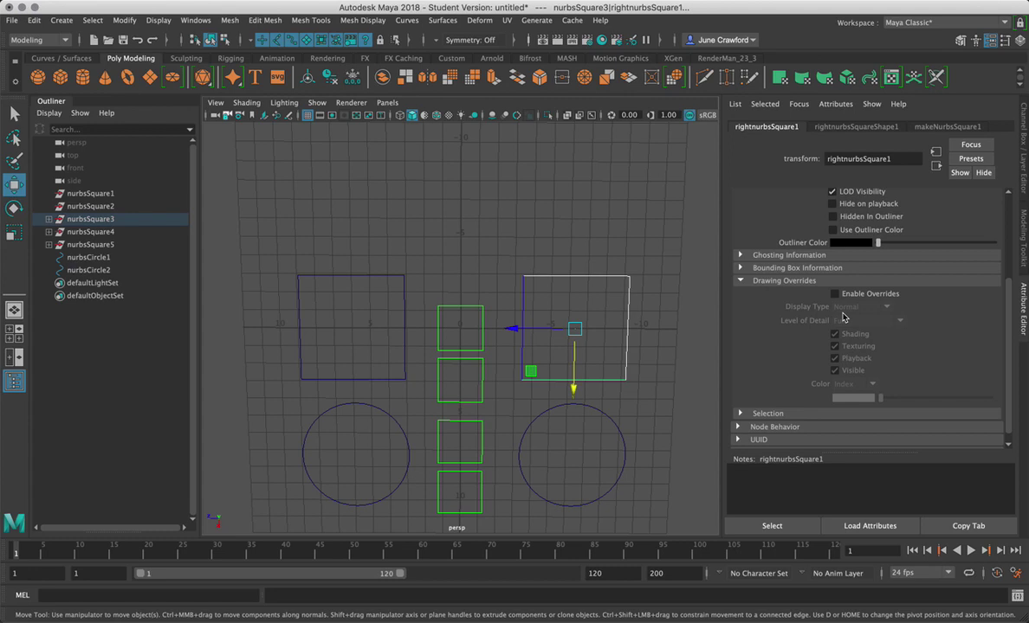
{"action": "left_click", "coordinate": [834, 294]}
{"action": "left_click_drag", "start_coordinate": [881, 398], "coordinate": [901, 399]}
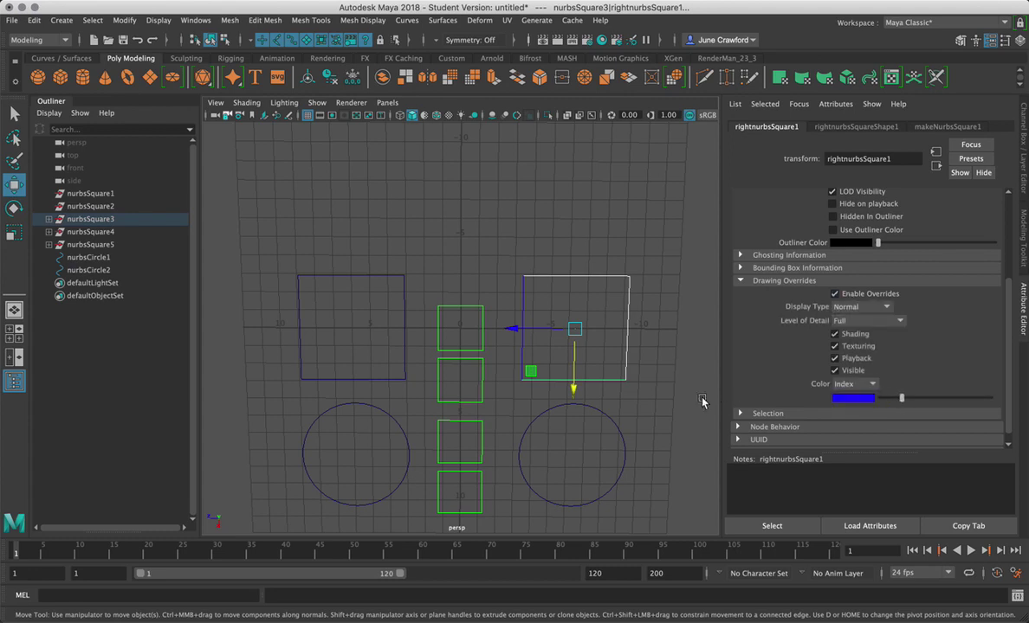
{"action": "left_click", "coordinate": [702, 402]}
Give the right square's left and bottom edge curves blue override colours
{"action": "left_click_drag", "start_coordinate": [617, 299], "coordinate": [615, 303]}
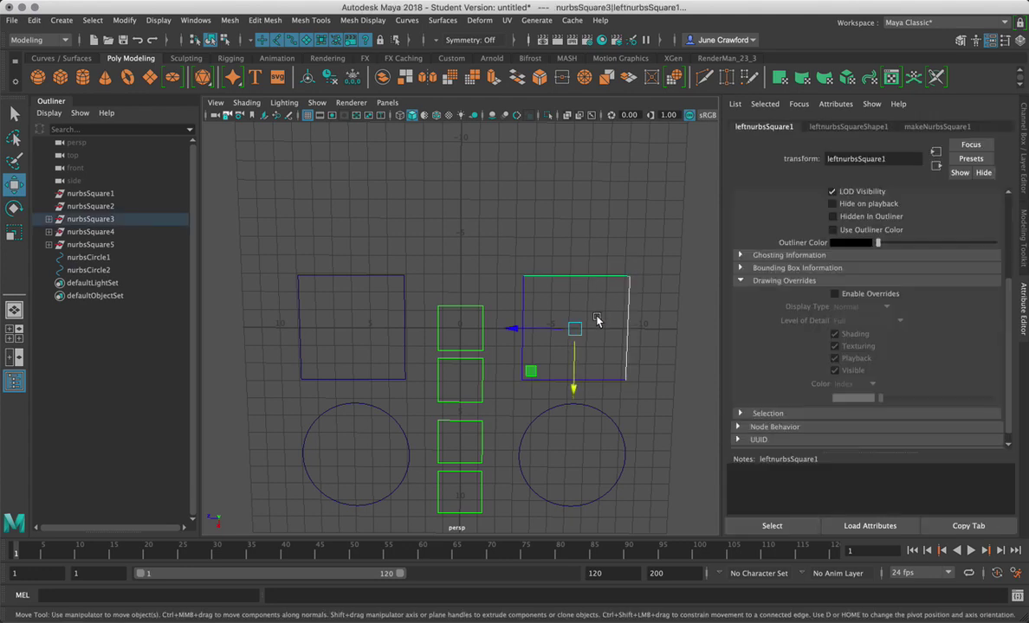
{"action": "left_click", "coordinate": [173, 221]}
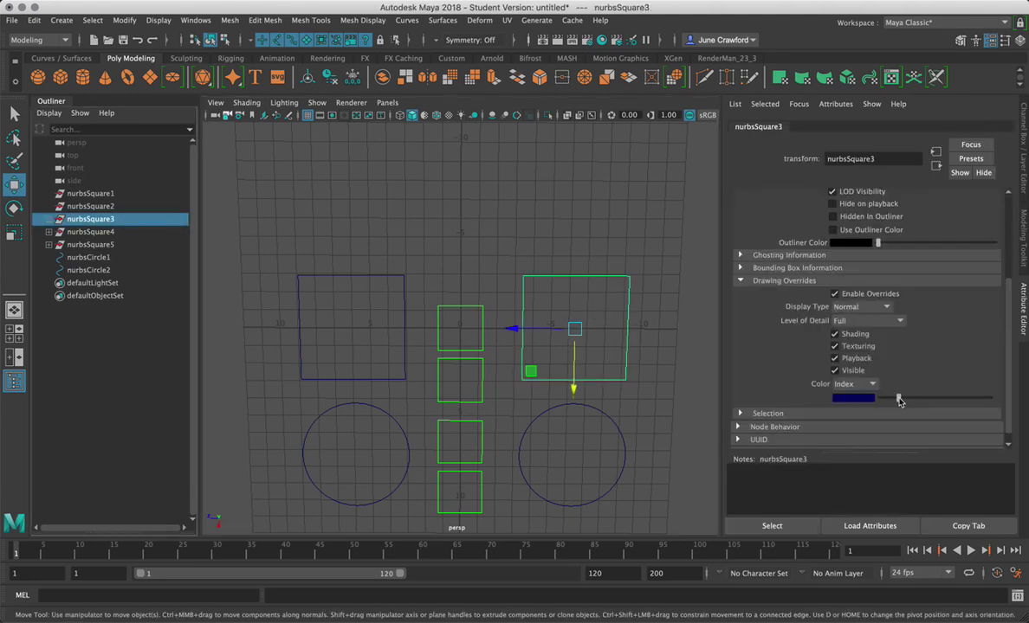
{"action": "left_click", "coordinate": [704, 391]}
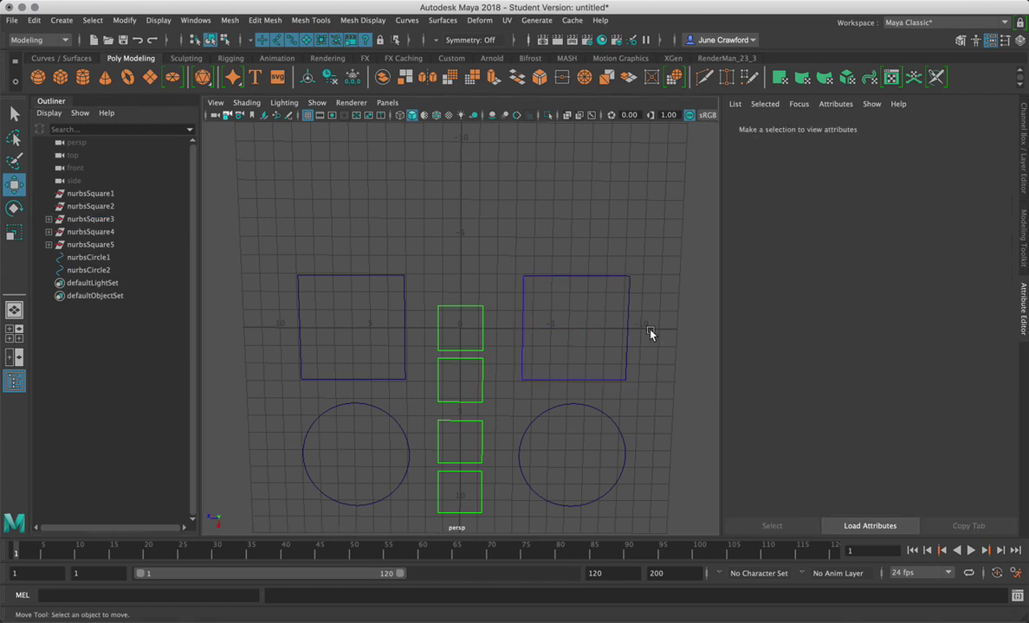
{"action": "left_click", "coordinate": [625, 300]}
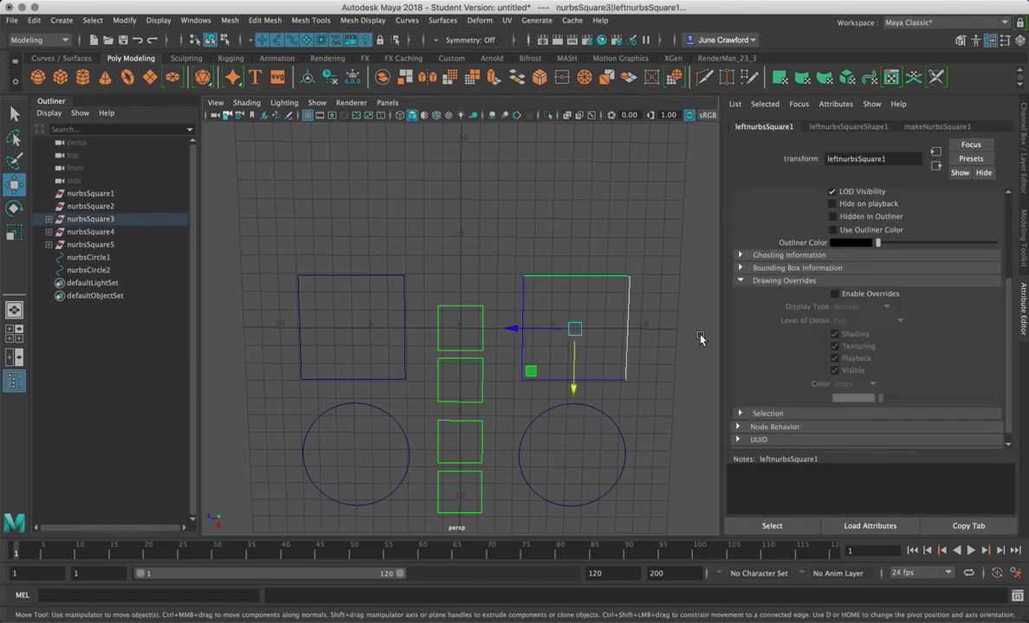
{"action": "left_click", "coordinate": [857, 293]}
{"action": "left_click_drag", "start_coordinate": [879, 398], "coordinate": [900, 401]}
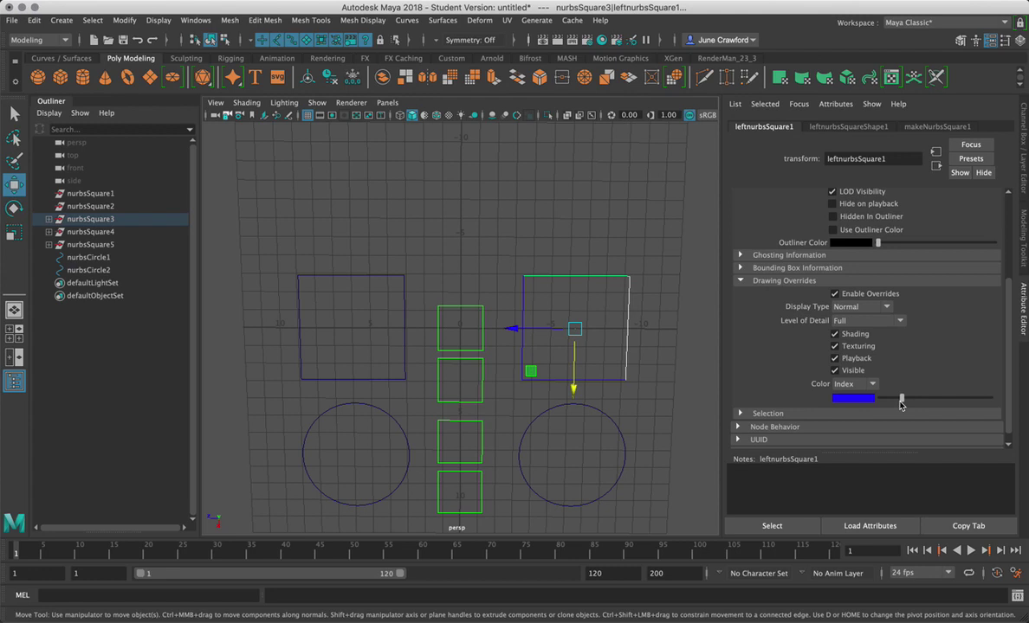
{"action": "left_click", "coordinate": [679, 365]}
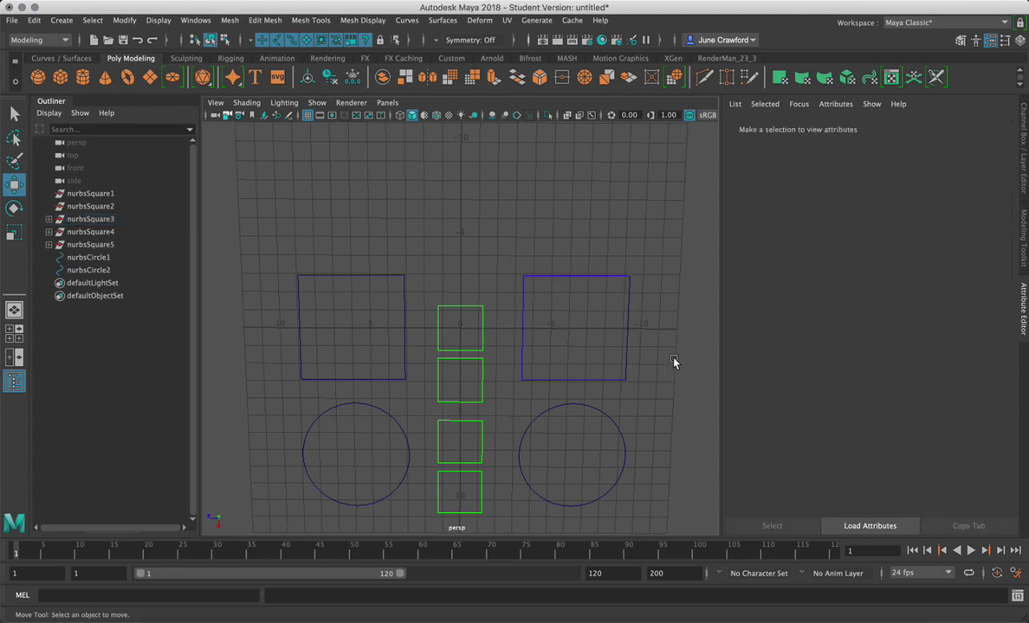
{"action": "left_click_drag", "start_coordinate": [599, 344], "coordinate": [597, 345]}
{"action": "left_click", "coordinate": [847, 295]}
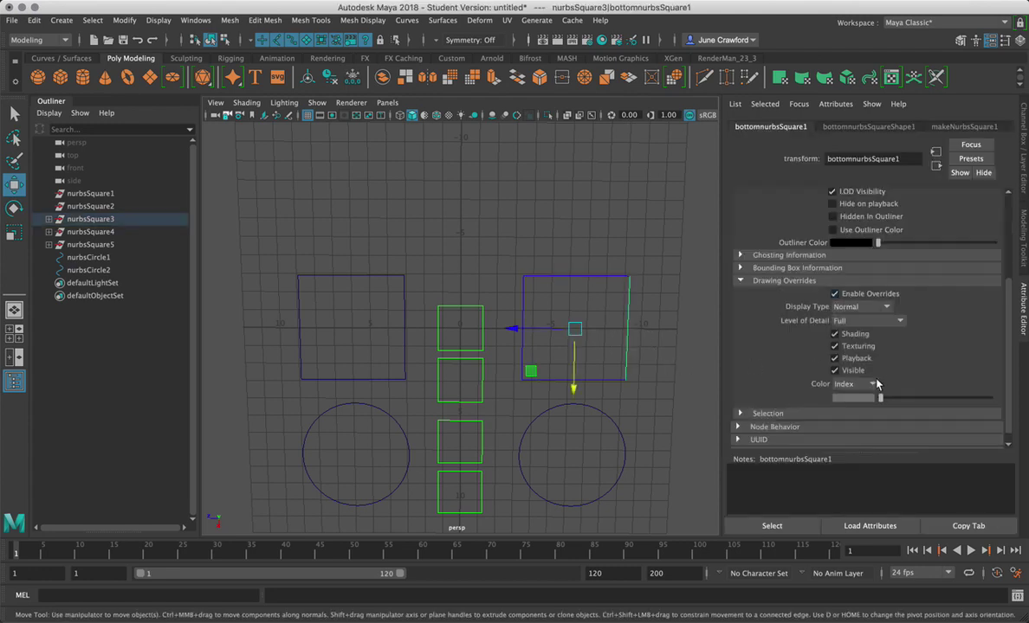
{"action": "left_click_drag", "start_coordinate": [880, 399], "coordinate": [903, 395]}
{"action": "left_click", "coordinate": [681, 378]}
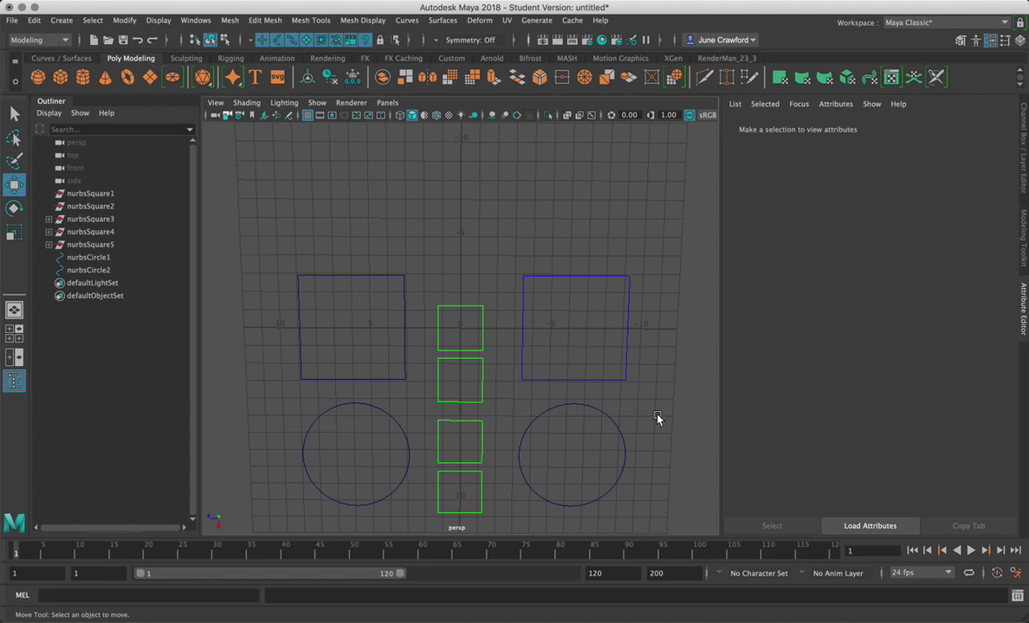
Enable overrides on nurbsCircle1 and set its colour to blue instead of green or magenta
{"action": "left_click_drag", "start_coordinate": [657, 419], "coordinate": [578, 466]}
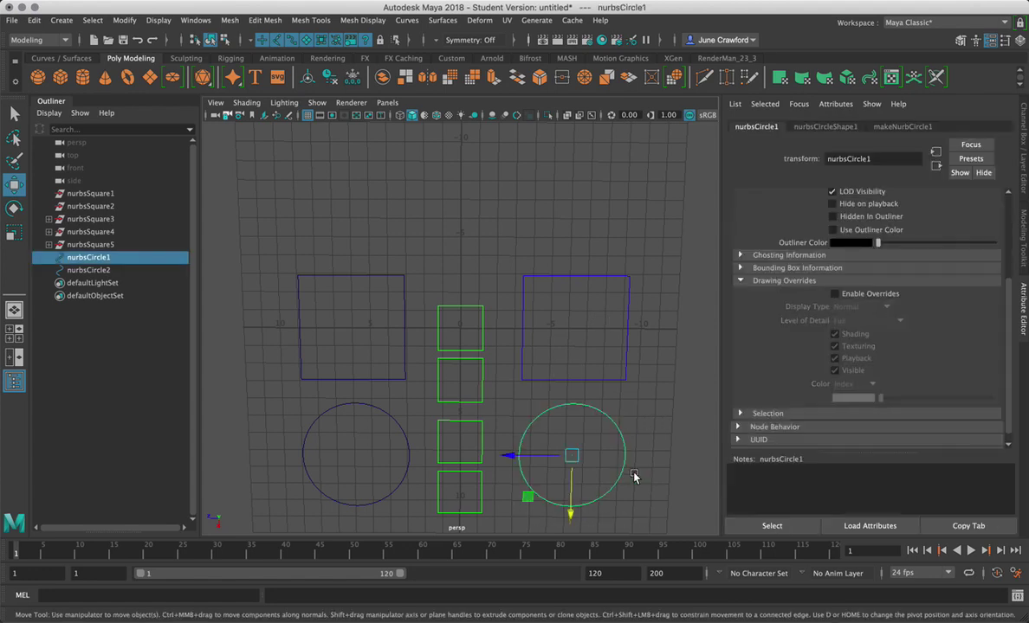
{"action": "left_click", "coordinate": [834, 294]}
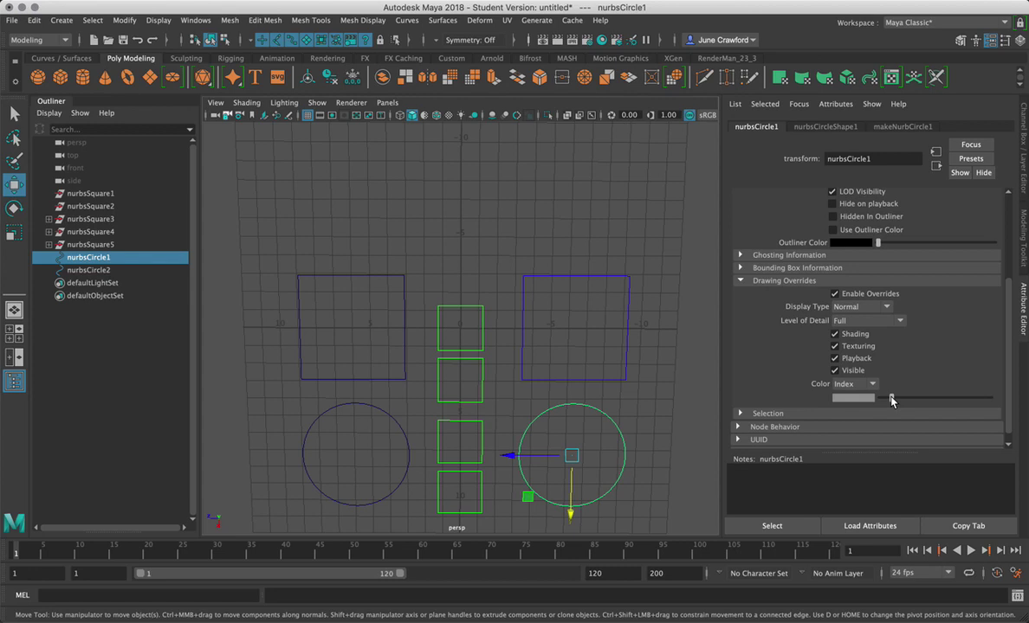
{"action": "left_click_drag", "start_coordinate": [879, 399], "coordinate": [909, 400]}
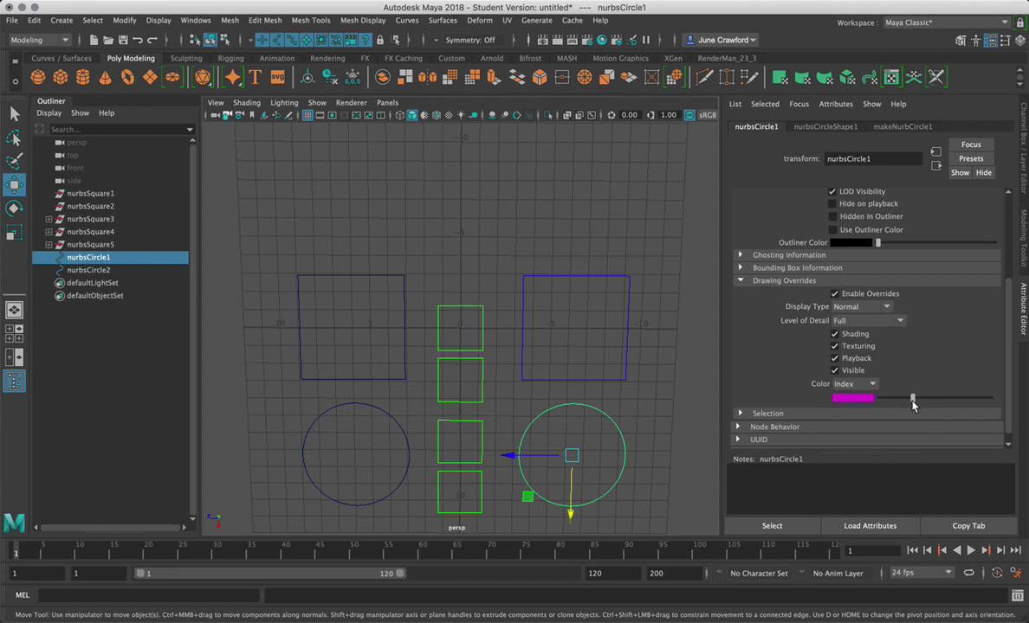
{"action": "left_click", "coordinate": [658, 383]}
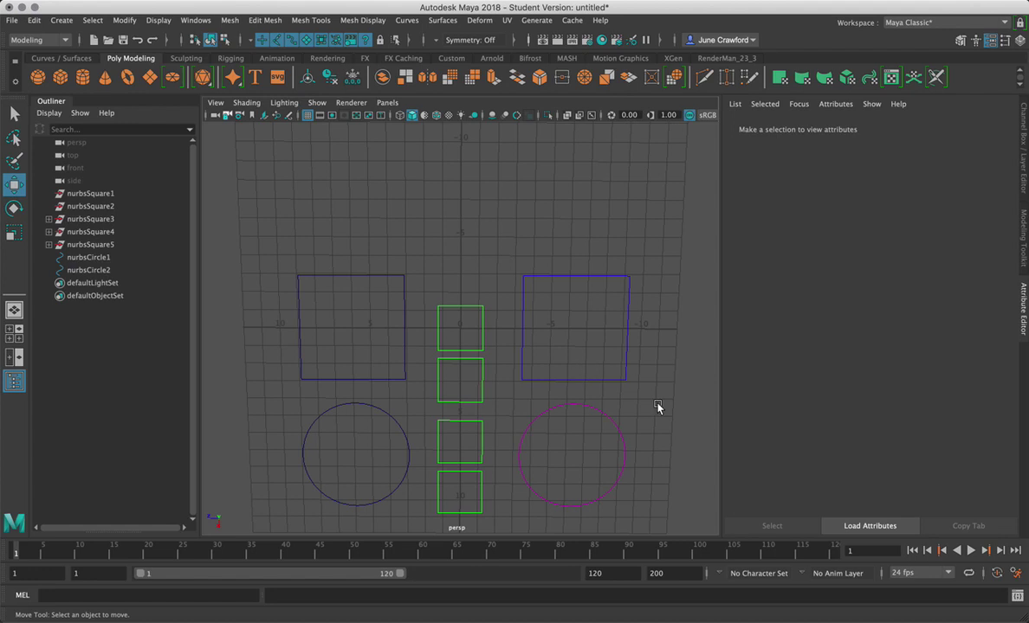
{"action": "left_click_drag", "start_coordinate": [657, 407], "coordinate": [507, 528]}
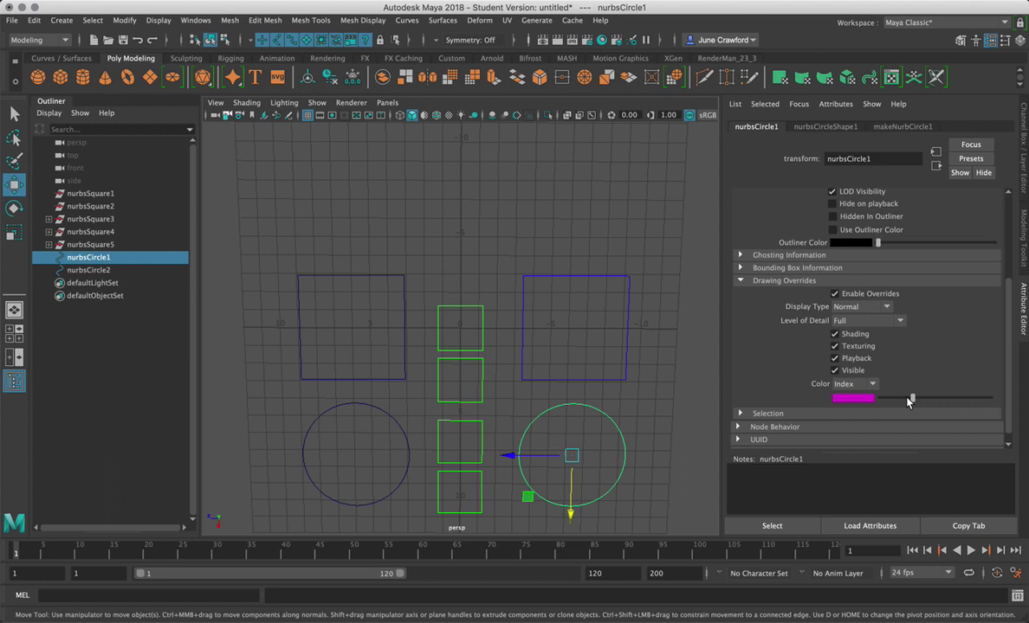
{"action": "left_click_drag", "start_coordinate": [908, 400], "coordinate": [901, 399]}
{"action": "left_click", "coordinate": [643, 439]}
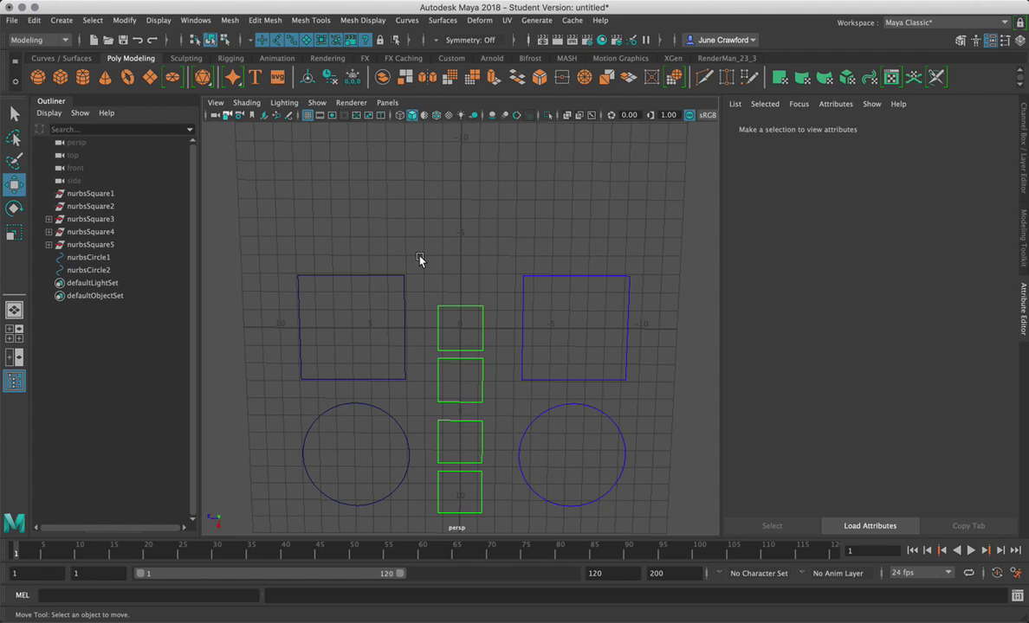
Enable drawing overrides on the left circle and set its colour to red
{"action": "left_click_drag", "start_coordinate": [420, 260], "coordinate": [270, 516]}
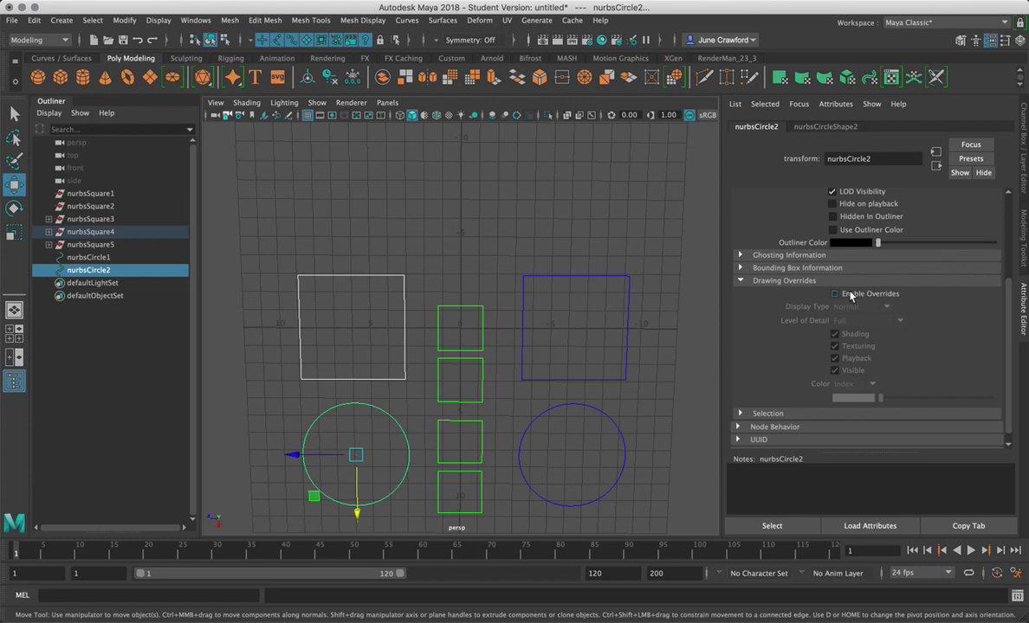
{"action": "left_click", "coordinate": [850, 296]}
{"action": "left_click_drag", "start_coordinate": [882, 401], "coordinate": [894, 399]}
{"action": "left_click", "coordinate": [667, 401]}
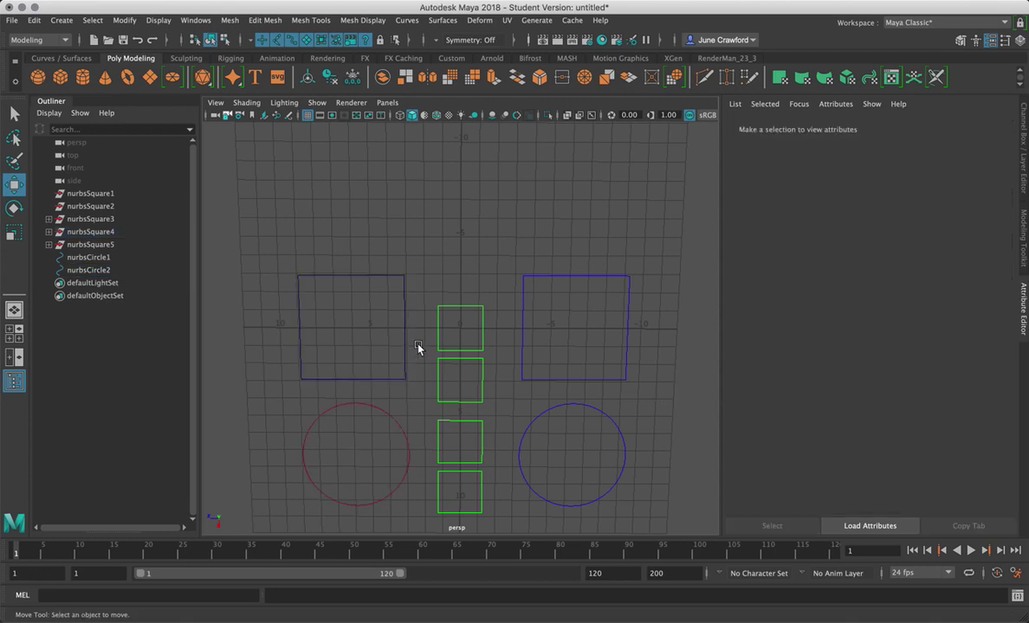
Enable drawing overrides on the left square nurbsSquare4 and set its colour to red
{"action": "left_click", "coordinate": [152, 234]}
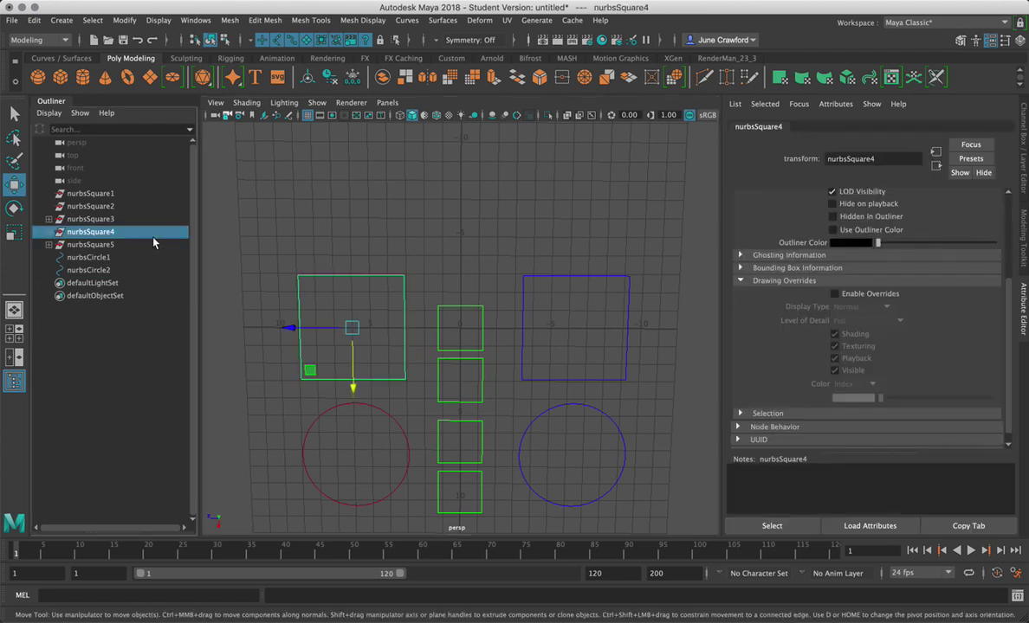
{"action": "left_click", "coordinate": [852, 293]}
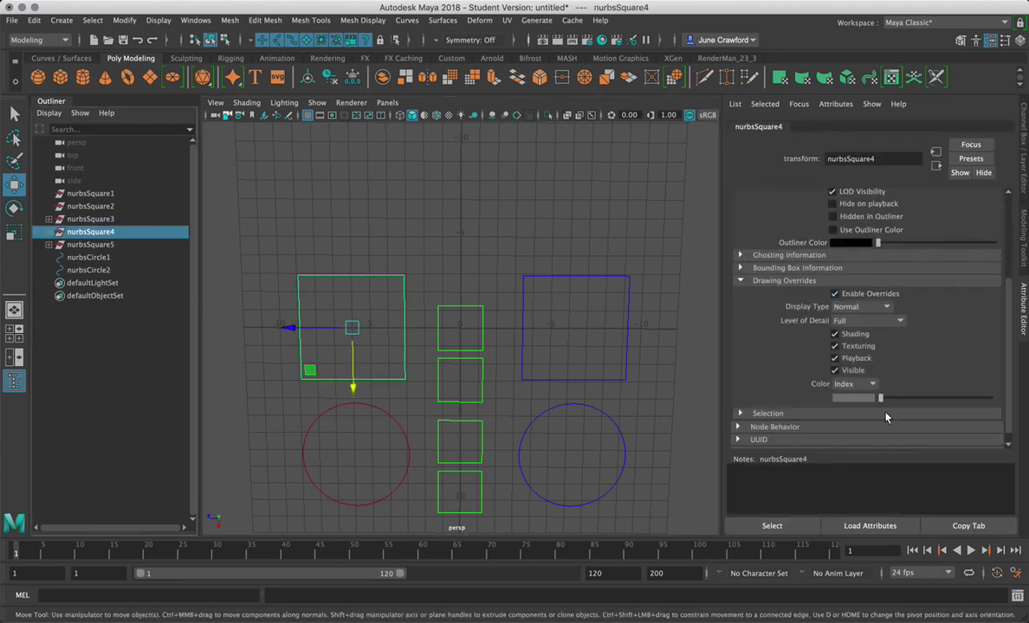
{"action": "left_click_drag", "start_coordinate": [881, 401], "coordinate": [893, 402]}
{"action": "left_click", "coordinate": [674, 404]}
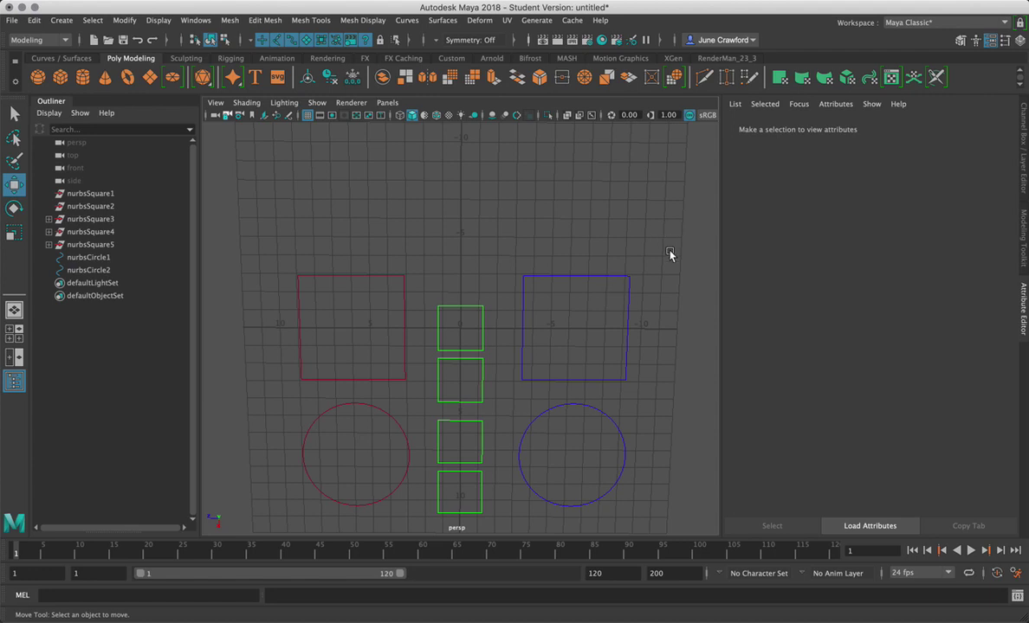
{"action": "left_click_drag", "start_coordinate": [670, 251], "coordinate": [528, 511]}
{"action": "left_click_drag", "start_coordinate": [399, 212], "coordinate": [226, 494]}
{"action": "left_click_drag", "start_coordinate": [475, 254], "coordinate": [440, 510]}
{"action": "left_click", "coordinate": [488, 250]}
{"action": "left_click", "coordinate": [62, 20]}
{"action": "mouse_move", "coordinate": [133, 52]}
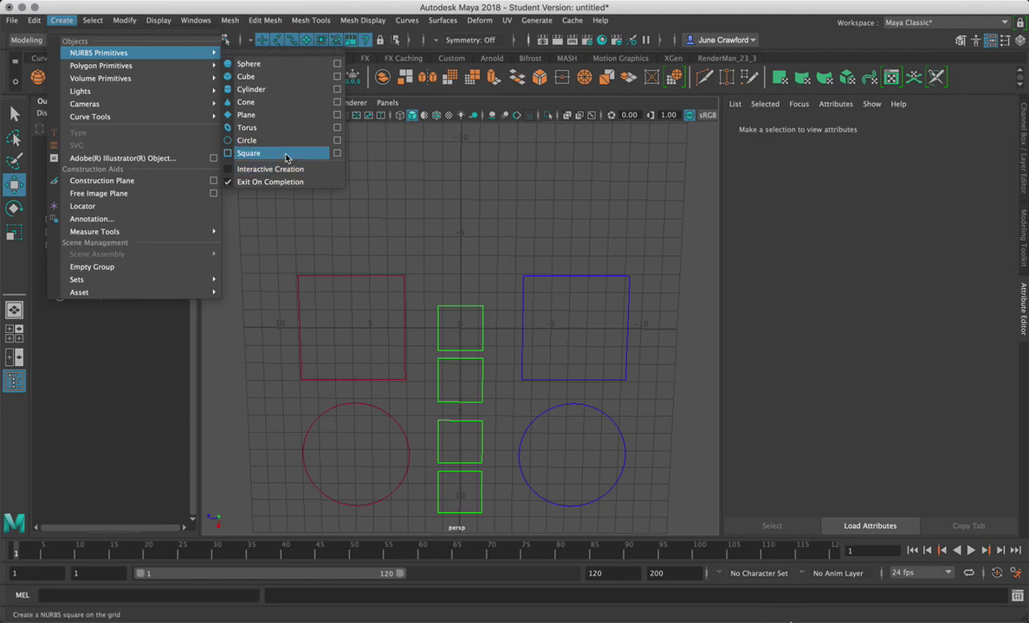
{"action": "left_click", "coordinate": [62, 20]}
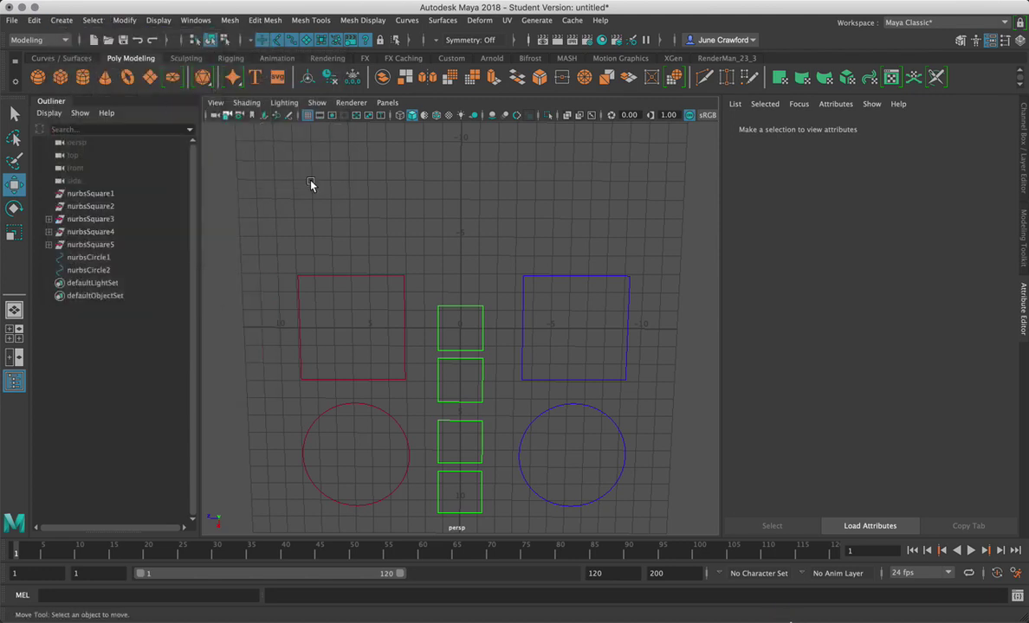